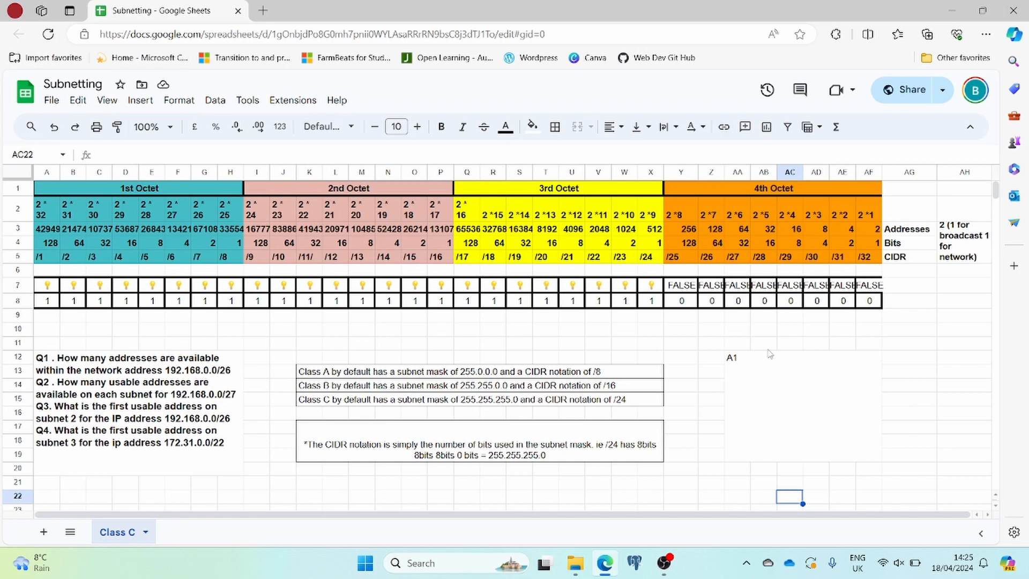
left_click(763, 365)
double_click(760, 361)
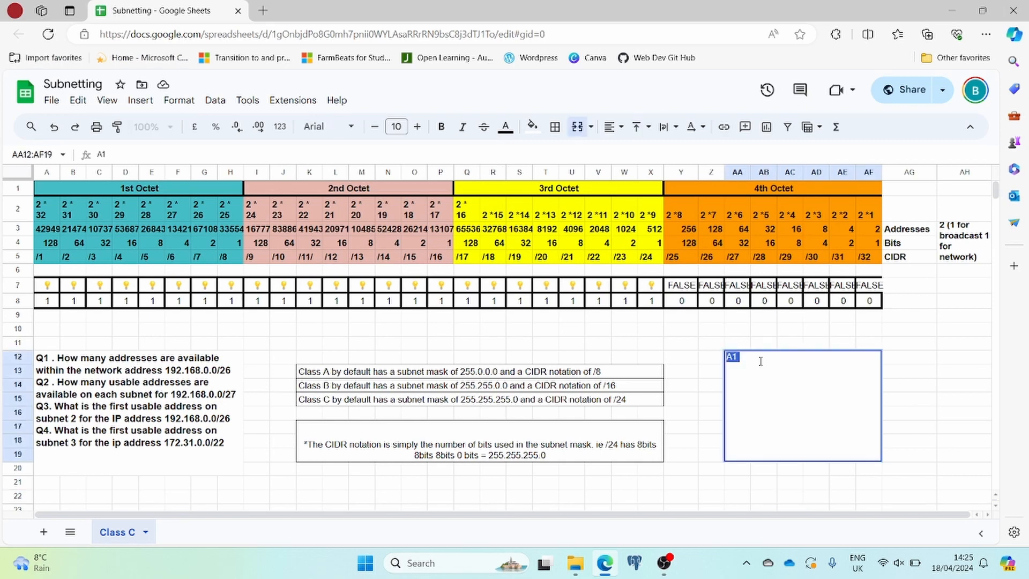
right_click(760, 362)
left_click(746, 359)
left_click(746, 359)
Switch on the /25 and /26 bits by setting Y8 and Z8 to 1, and highlight their bit values in row 4.
left_click(682, 304)
type("1")
key("Tab")
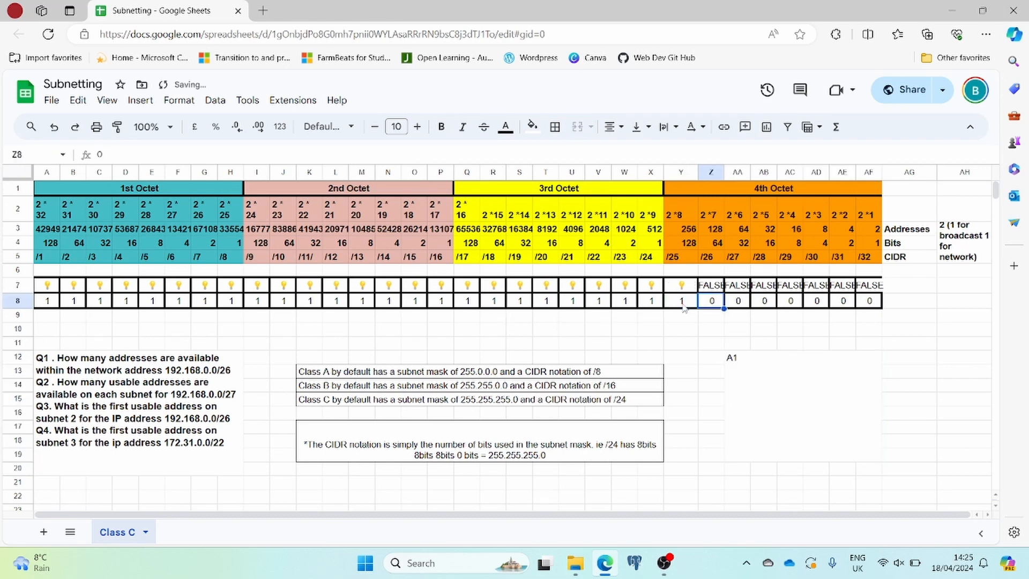
type("1")
key("Tab")
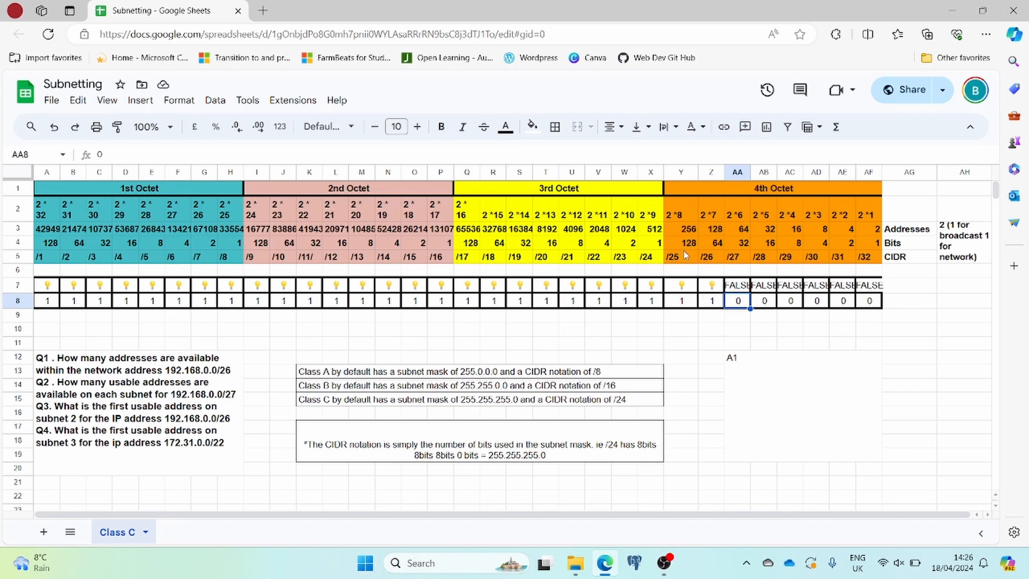
left_click_drag(680, 246, 712, 249)
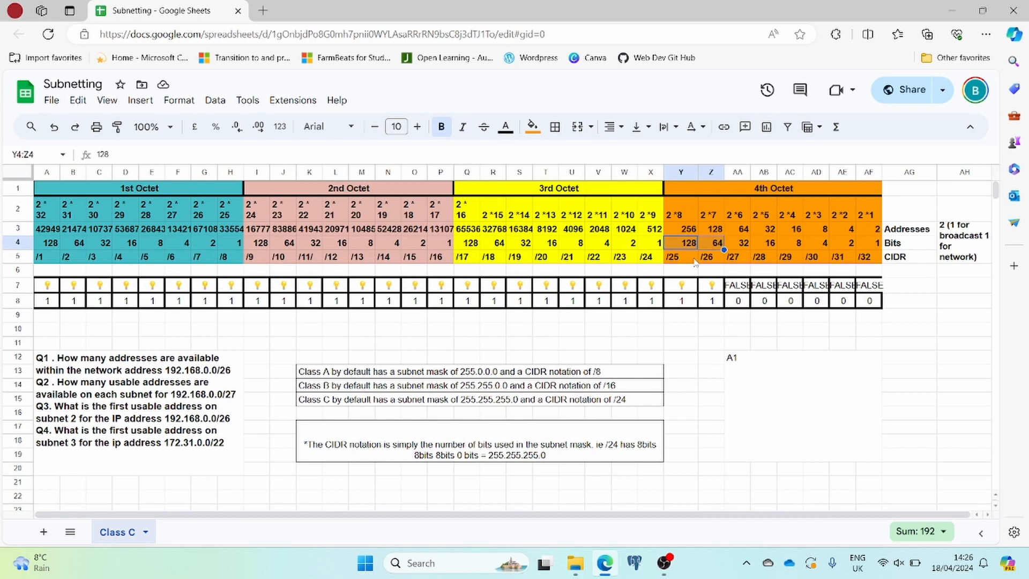
Add a right border to the whole /26 column (Z) to mark the network boundary.
double_click(750, 359)
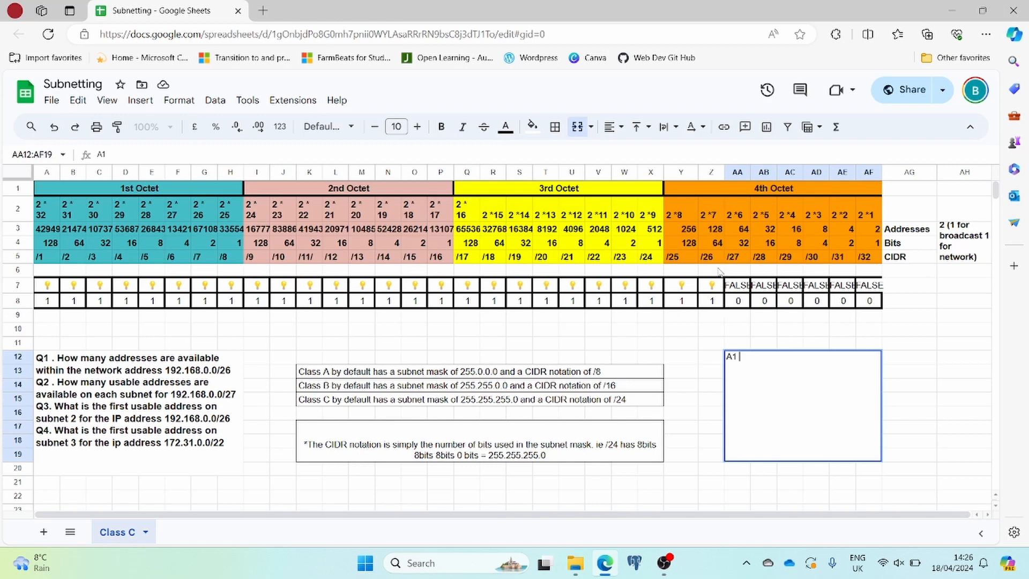
left_click(713, 172)
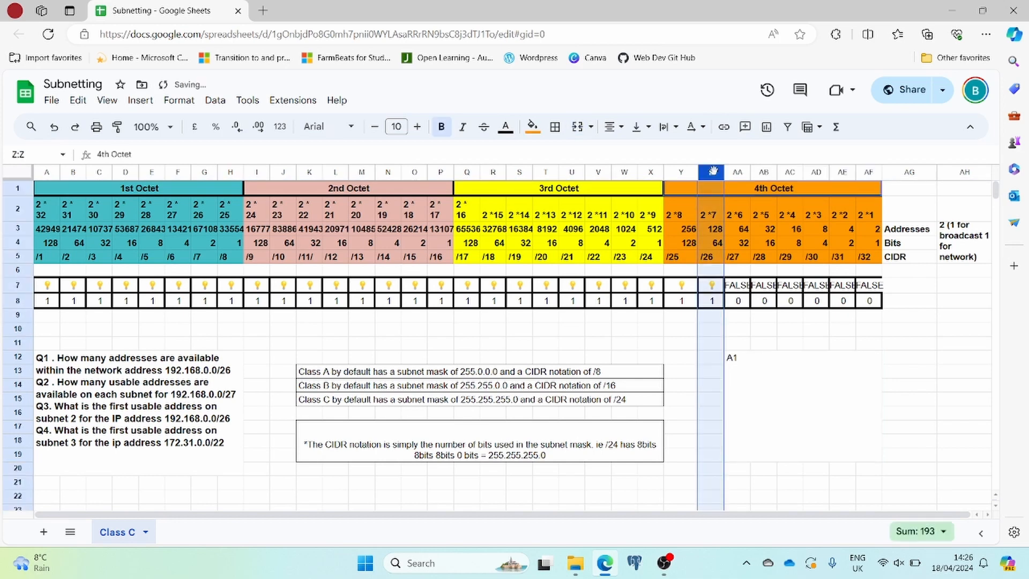
left_click(555, 127)
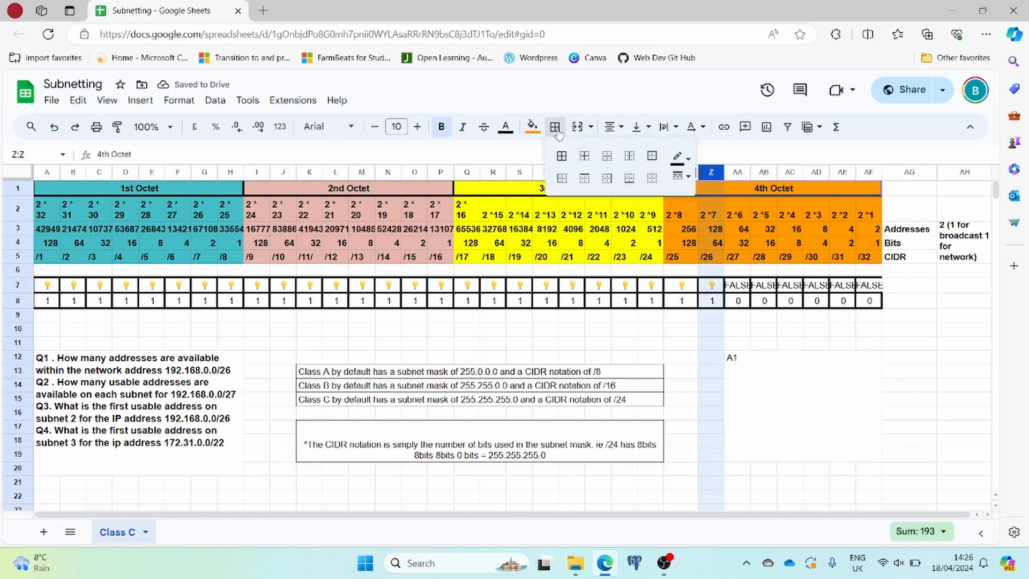
left_click(606, 182)
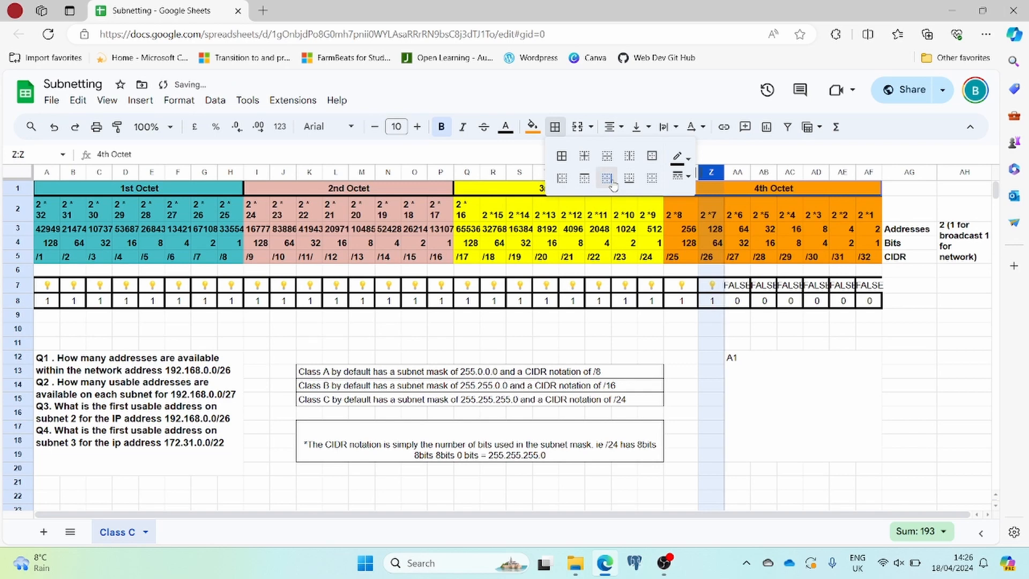
left_click(750, 321)
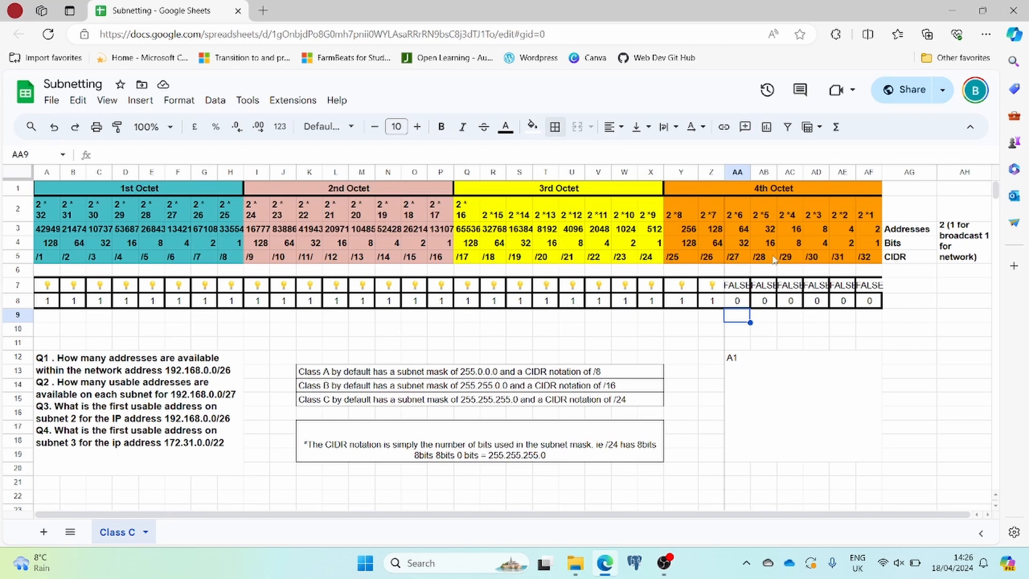
Check the addresses value in AA3 and enter 64 after A1 in the merged answer box.
left_click(737, 231)
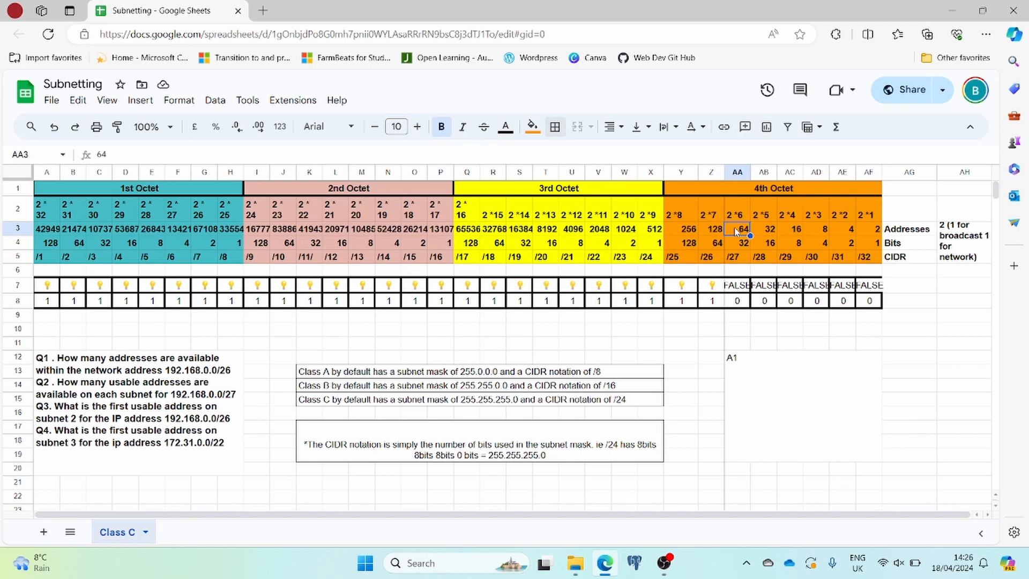
left_click(748, 360)
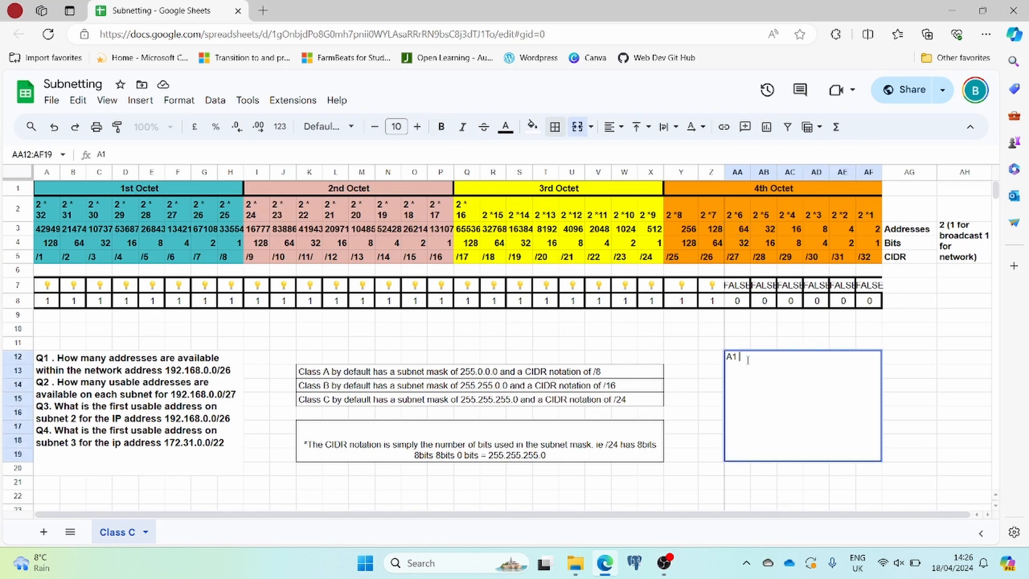
type("64")
key("Return")
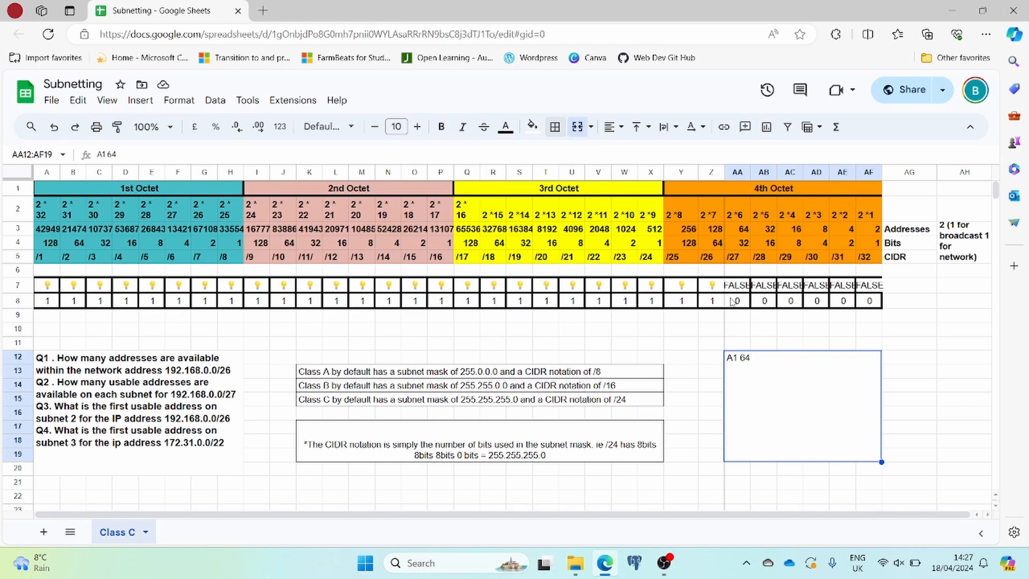
Clear all borders from the whole /26 column (Z).
left_click(709, 217)
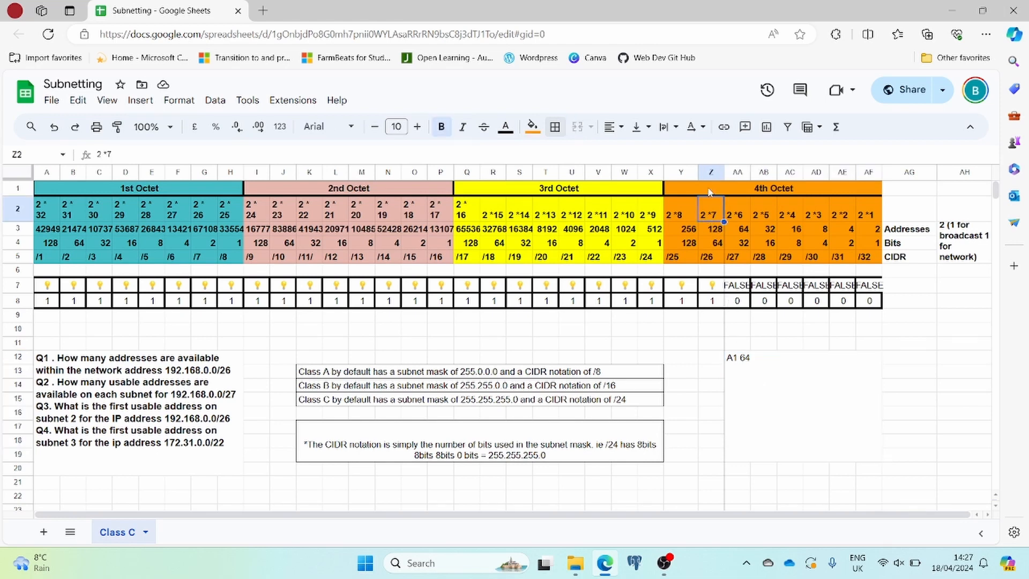
left_click(555, 127)
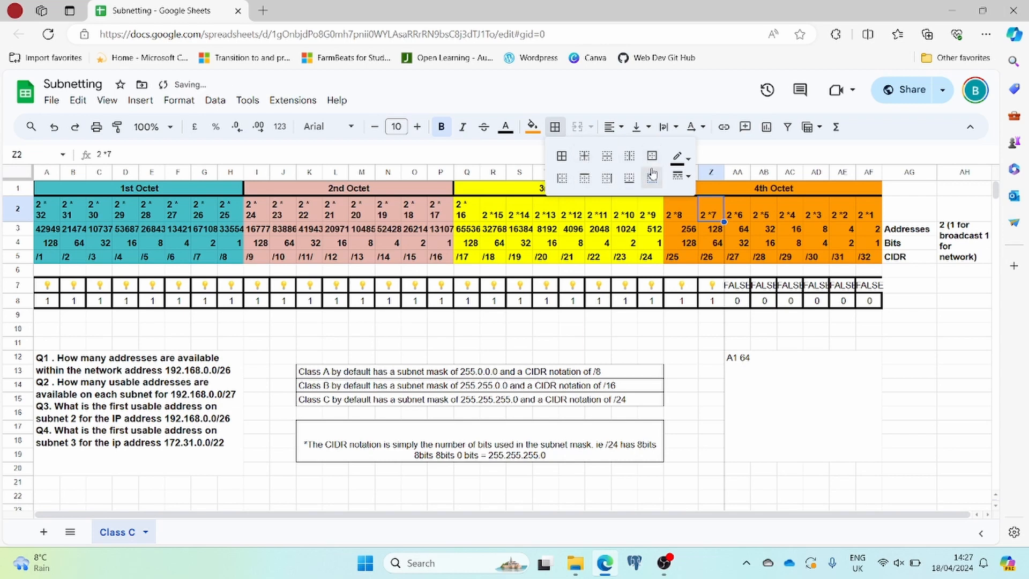
left_click(712, 172)
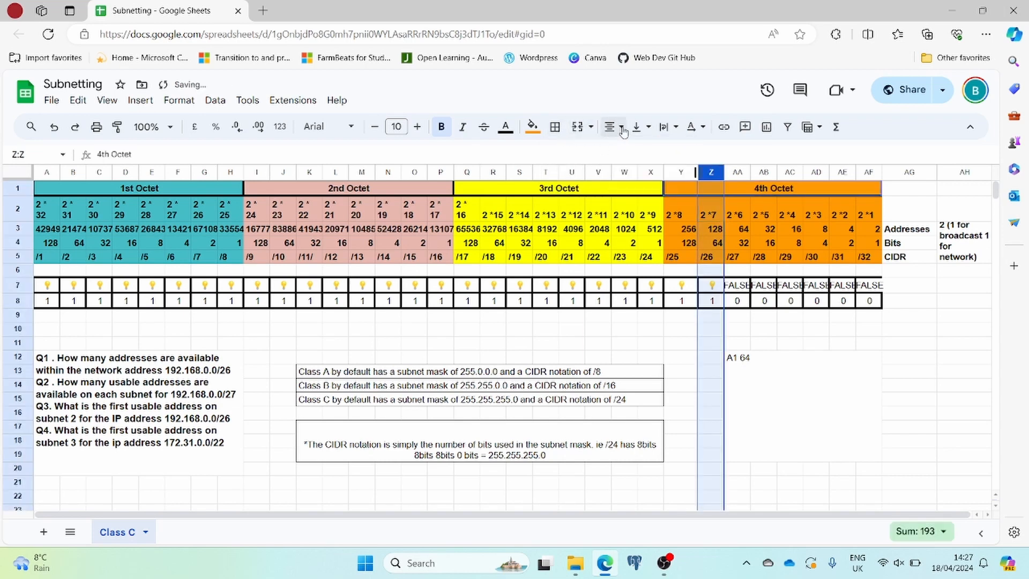
left_click(555, 128)
left_click(652, 181)
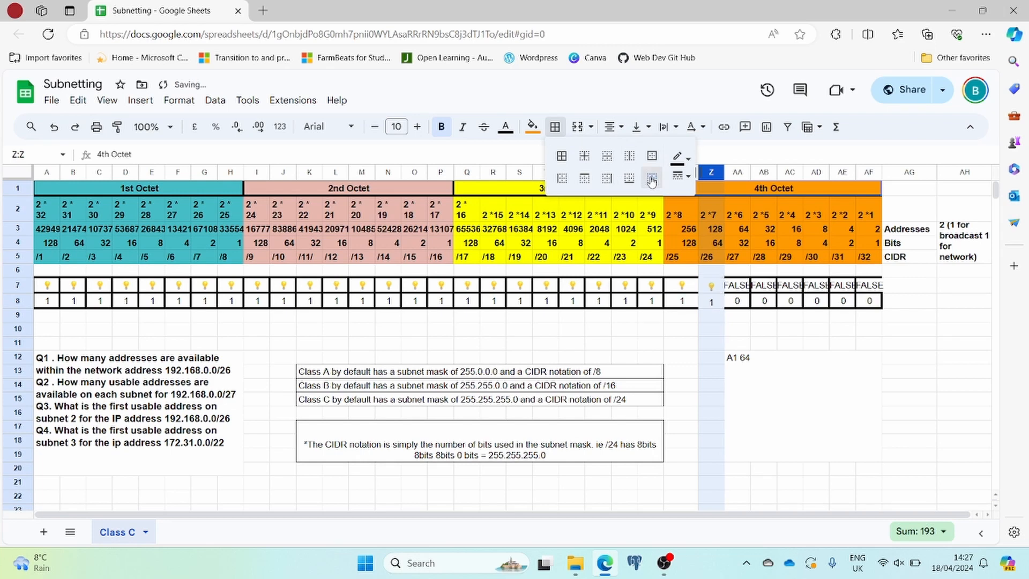
left_click(738, 307)
Apply all borders with the thick line style to cells Z7:Z8.
left_click(711, 287)
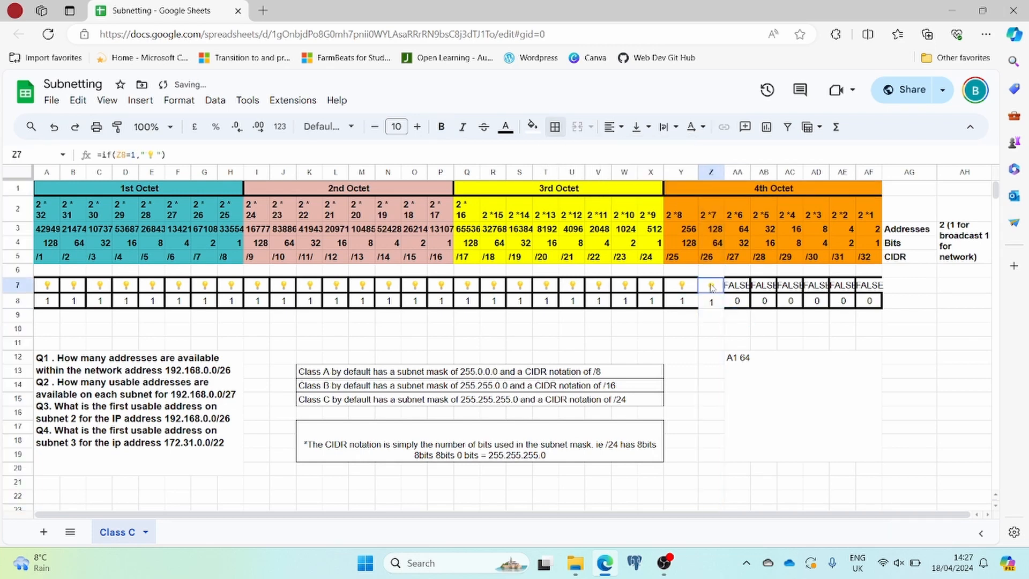
left_click_drag(711, 288, 711, 301)
right_click(711, 301)
left_click(555, 127)
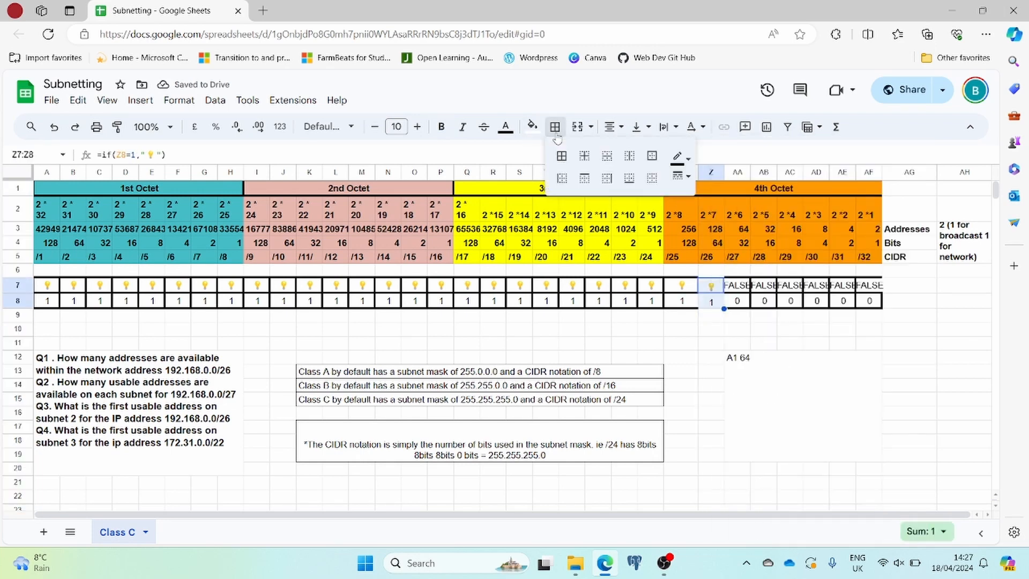
left_click(561, 156)
left_click(686, 177)
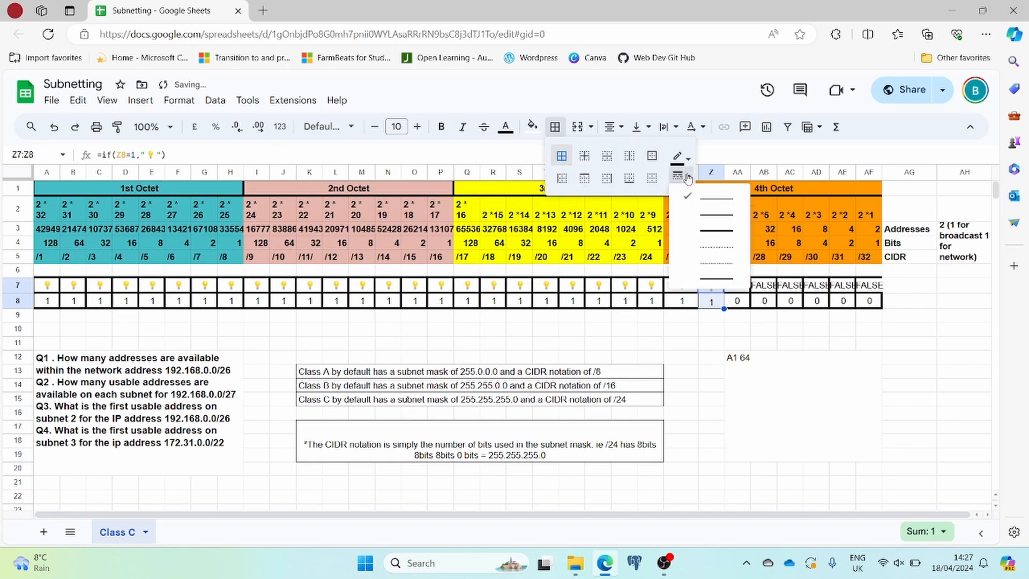
left_click(706, 231)
left_click(782, 320)
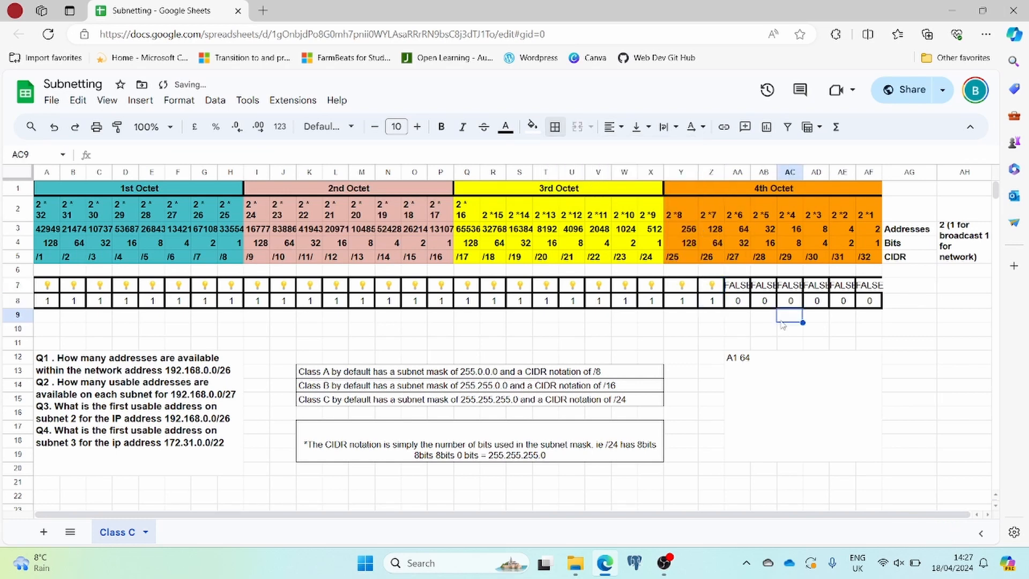
Switch on the /27 bit by setting AA8 to 1, and highlight column AA.
left_click(739, 303)
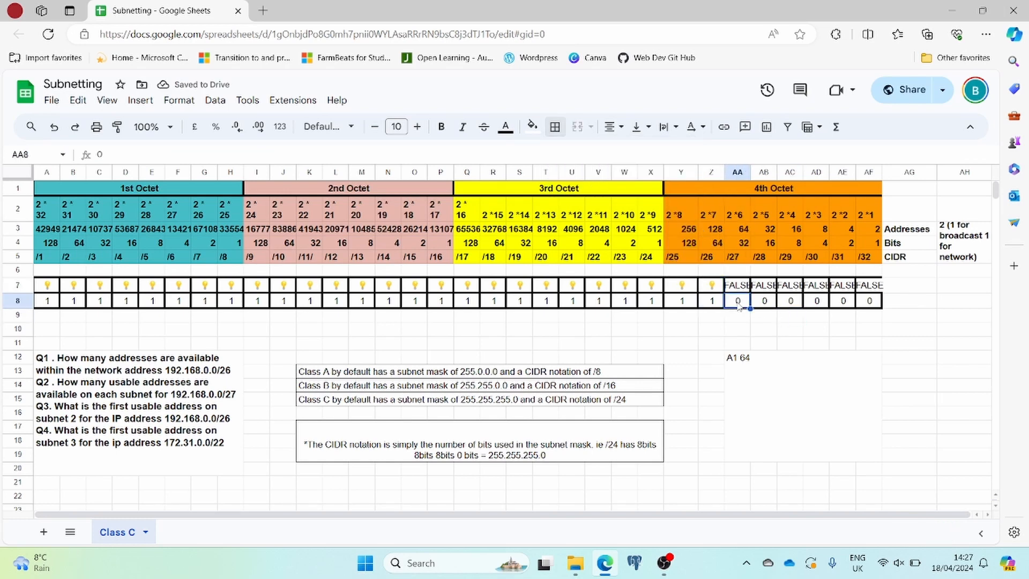
type("1")
key("Tab")
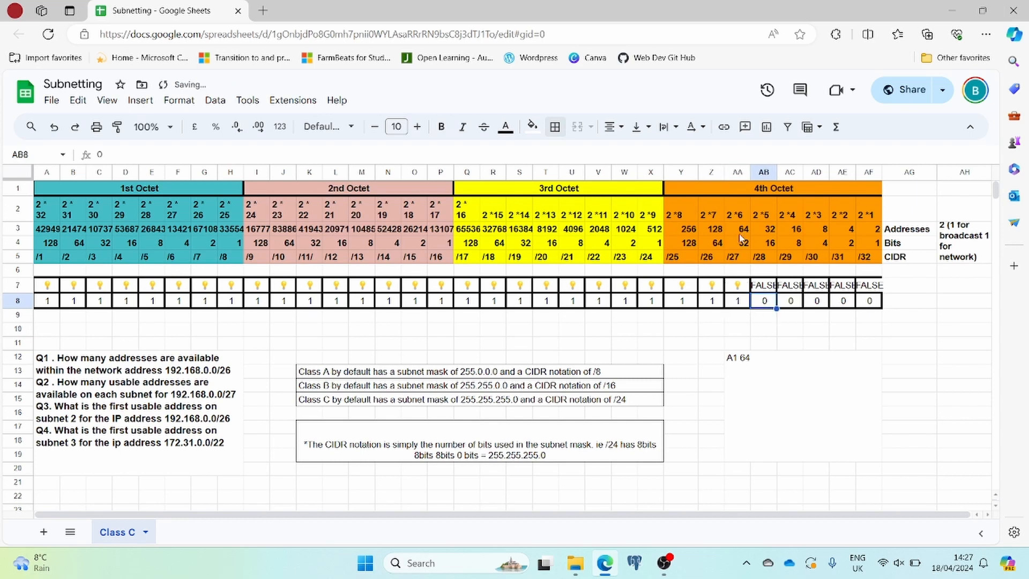
left_click(738, 172)
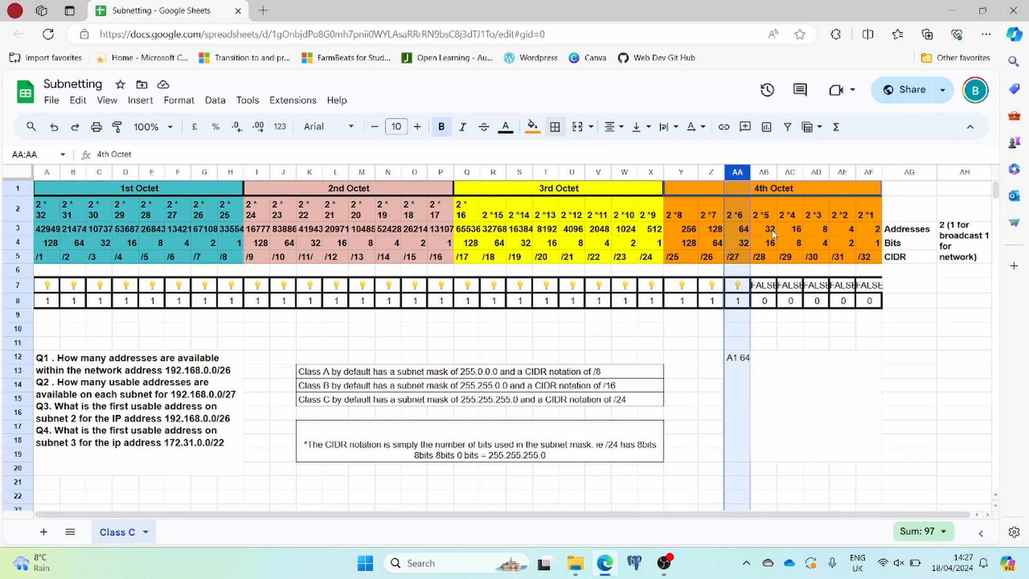
Add a second line reading "A2 30" to the merged answer box.
right_click(760, 358)
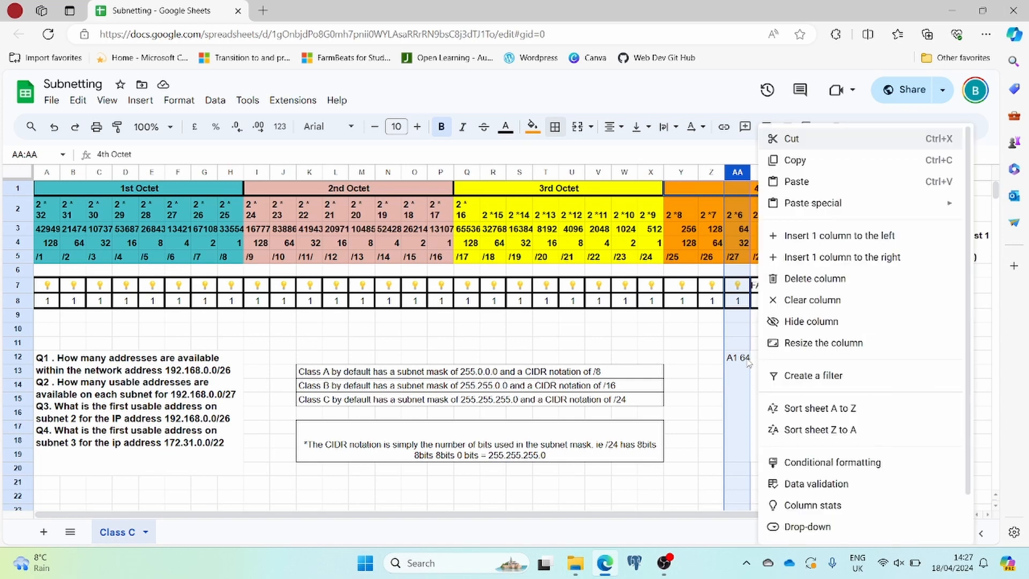
left_click(750, 362)
double_click(750, 358)
key("alt+Return")
type("A")
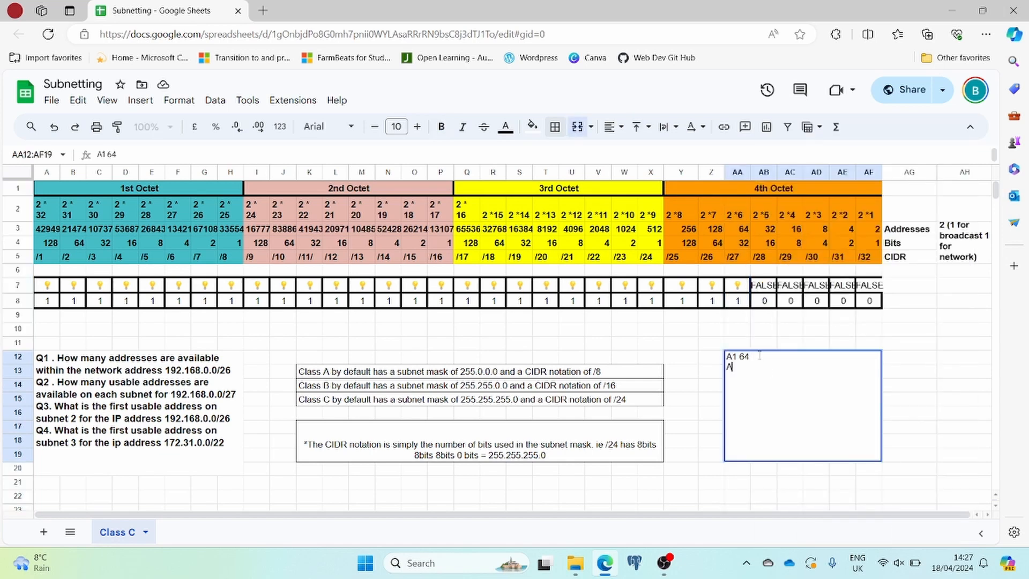
type("2 30")
key("ctrl+Return")
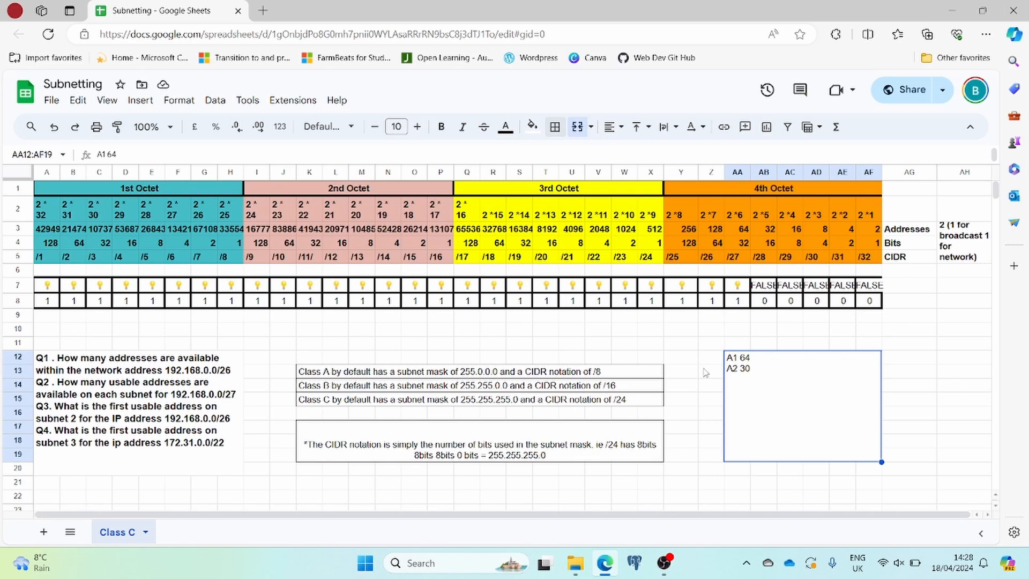
Switch the /27 bit back off by setting AA8 to 0.
left_click(742, 304)
type("0")
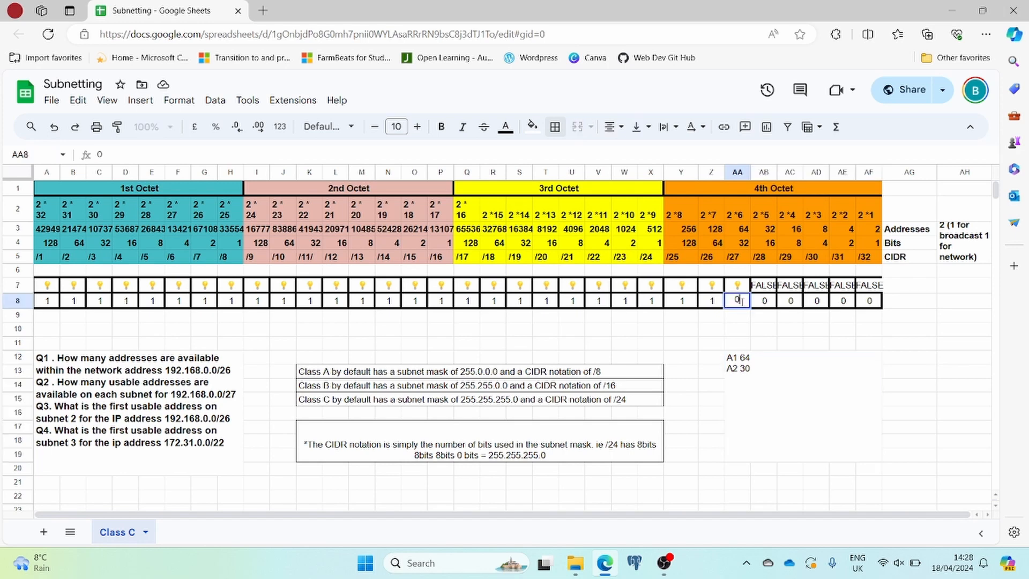
right_click(739, 329)
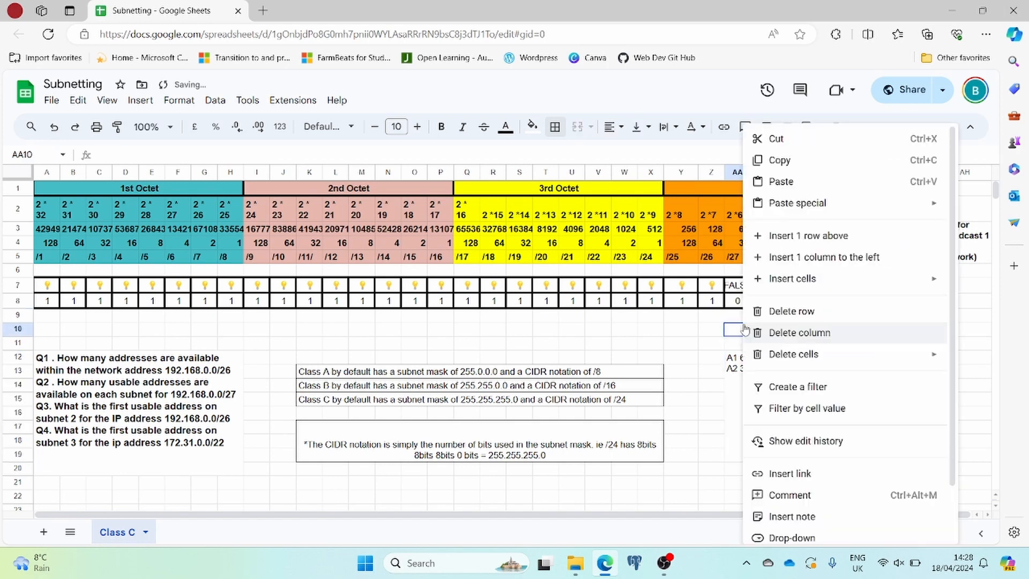
left_click(695, 334)
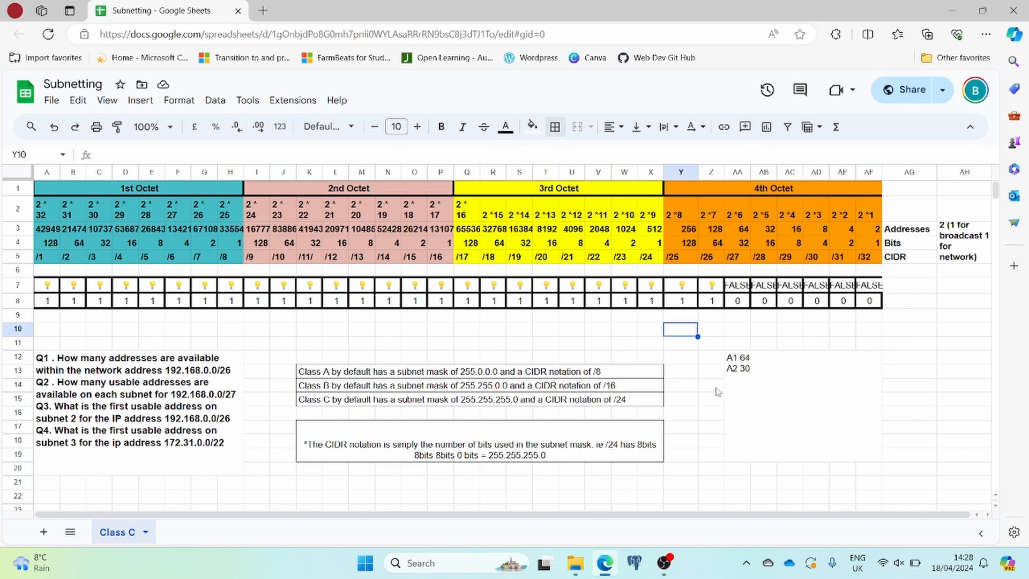
Add a third line reading "A3 Network 1 192.168.0.0 192.168.0.64" to the merged answer box.
double_click(777, 372)
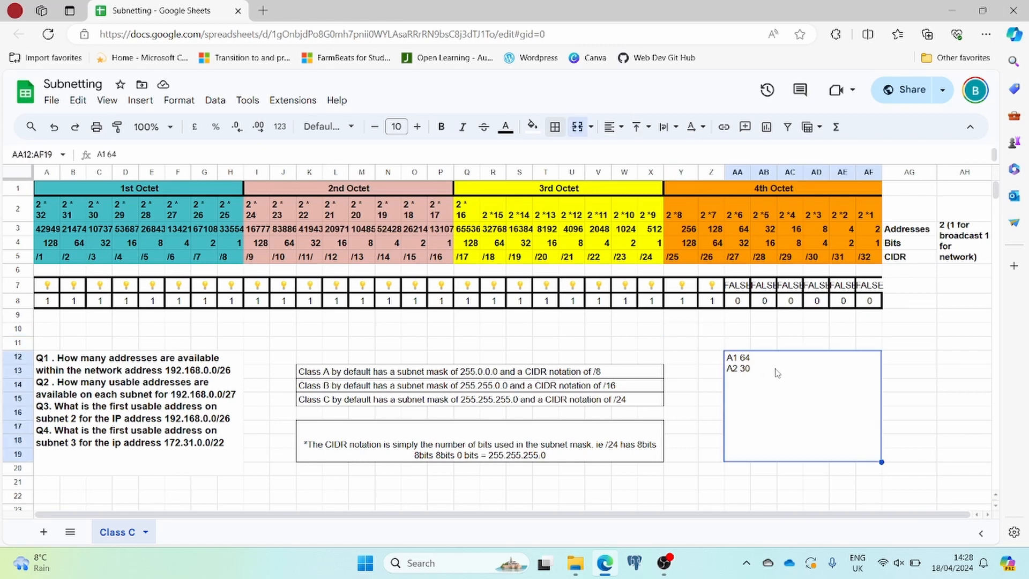
key("alt+Return")
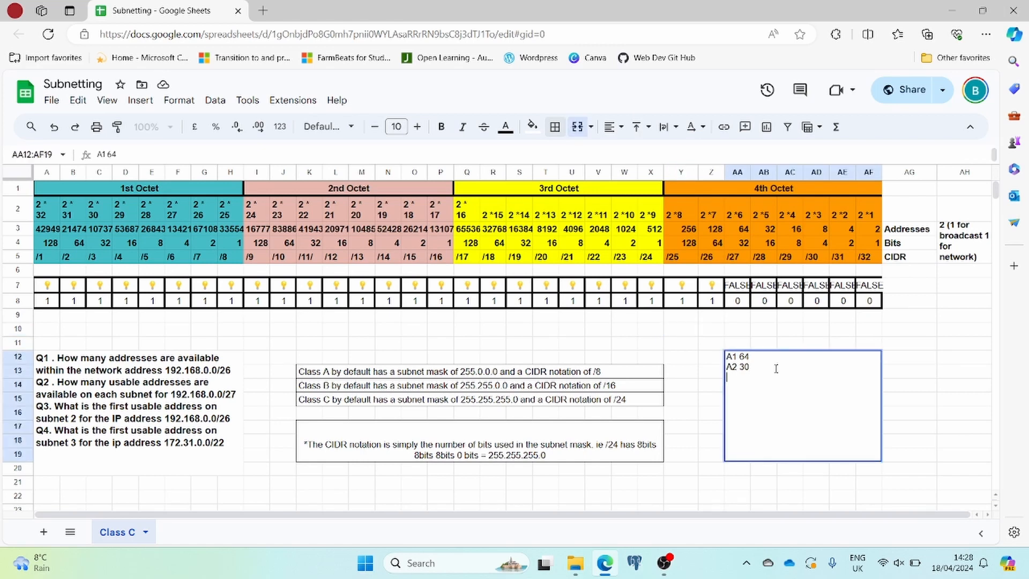
type("A3 Netwokr")
key("BackSpace")
key("BackSpace")
type("rk 1 192.168.0.0")
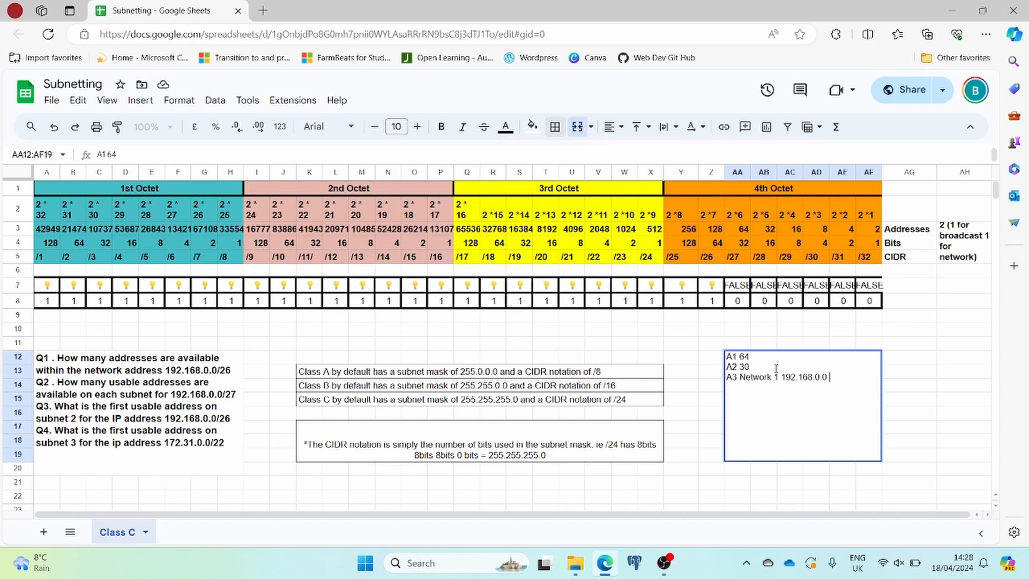
type("192.168.0.64")
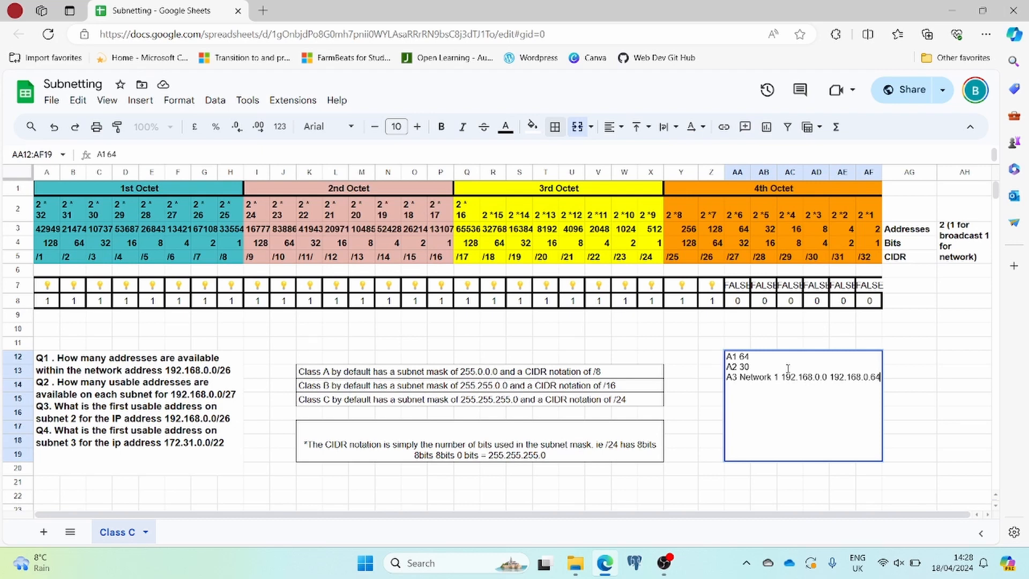
Extend the A3 Network 1 entry to the range 192.168.0.0 - 192.168.0.63, and move 192.168.0.64 onto its own line.
left_click(828, 377)
type("-")
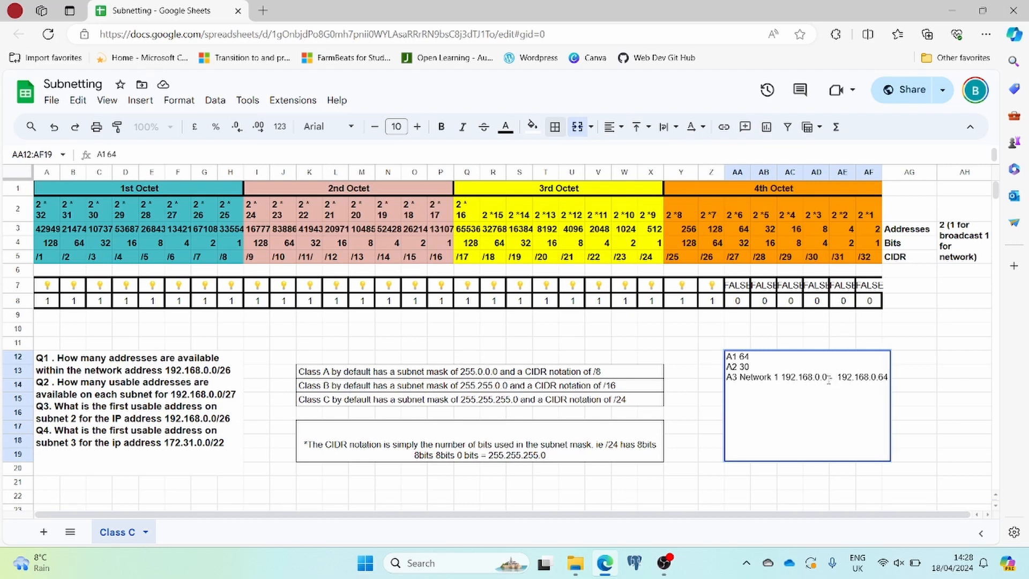
type(" 192.168")
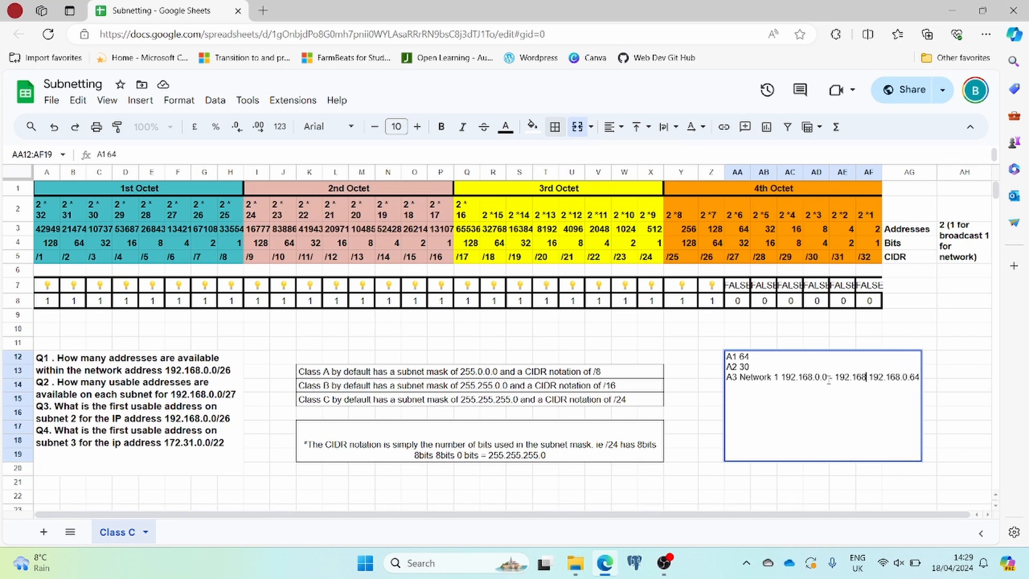
type(".")
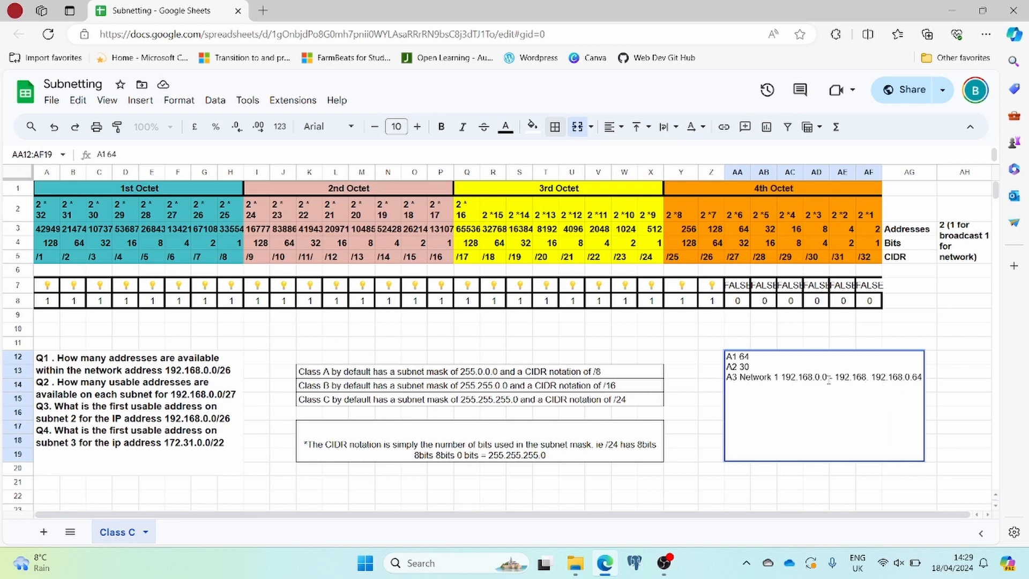
type("0.")
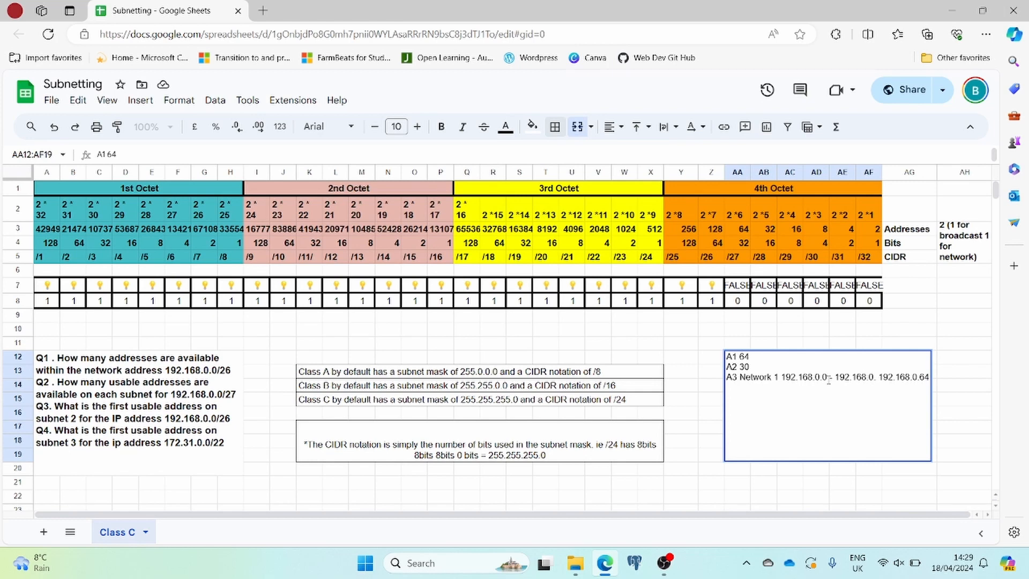
type("63")
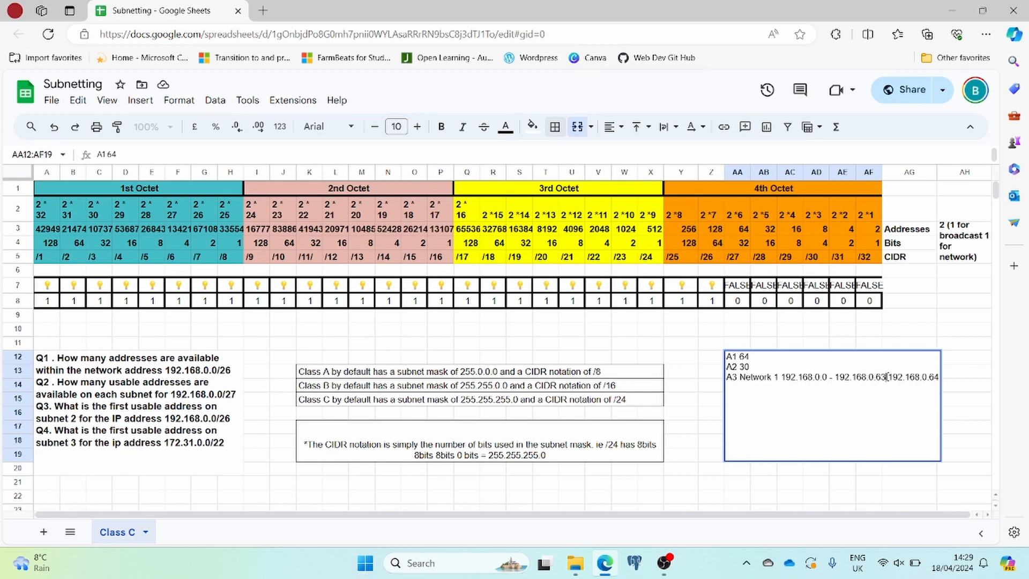
key("alt+Return")
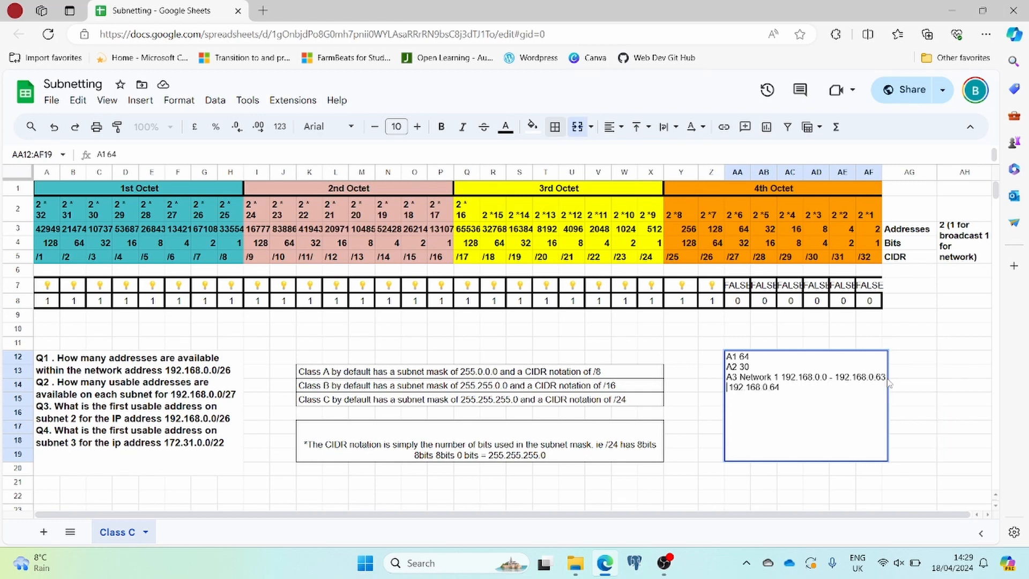
Append "A 192.168.0.65" after 192.168.0.64 in the answer box, and start a new line reading "A4".
left_click(804, 390)
type("A 192.168.0.65")
key("alt+Return")
type("A4")
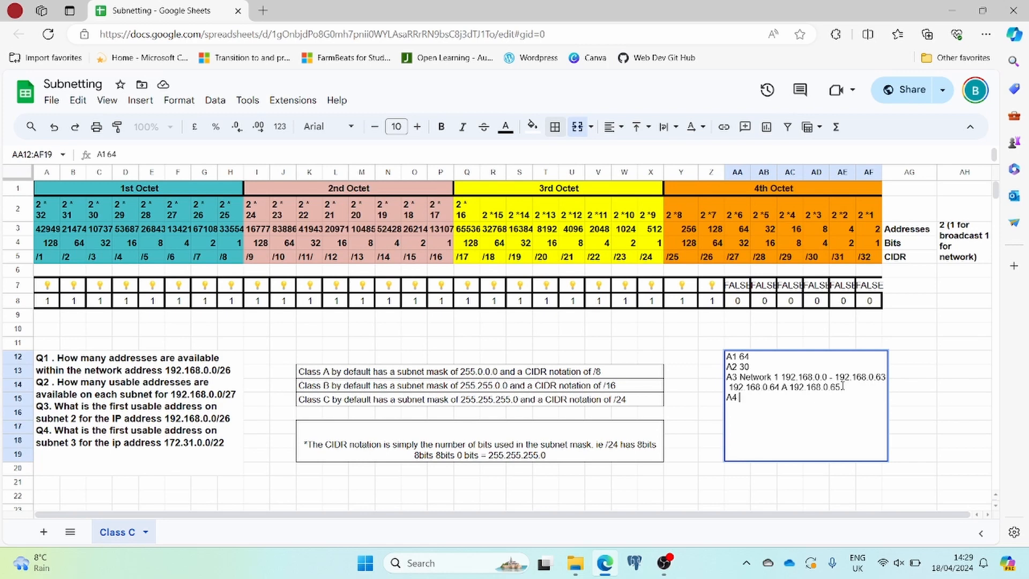
Switch off the /26, /23, /24 and /25 bits by setting Z8, W8, X8 and Y8 to 0.
left_click(717, 302)
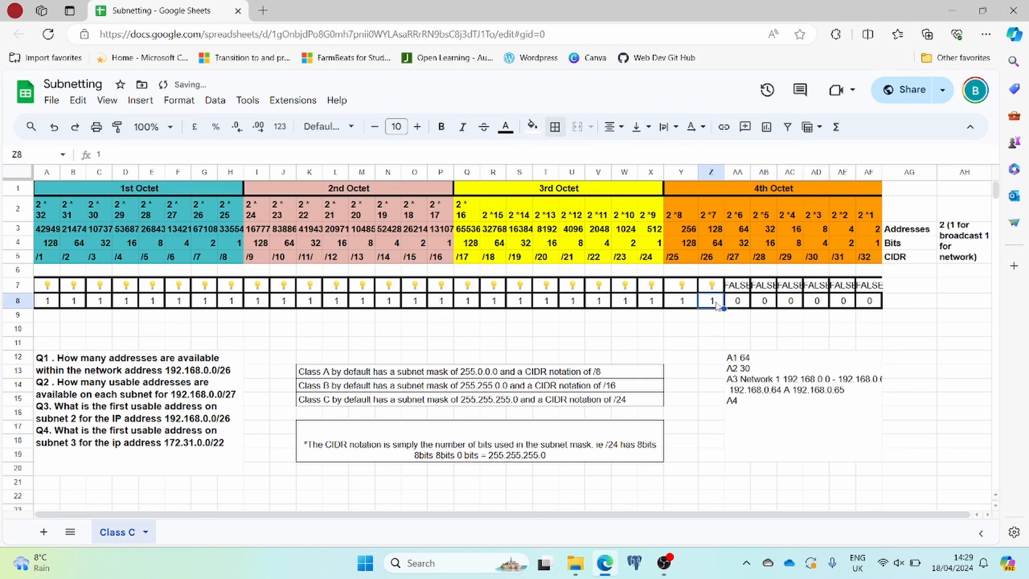
type("0")
key("Left")
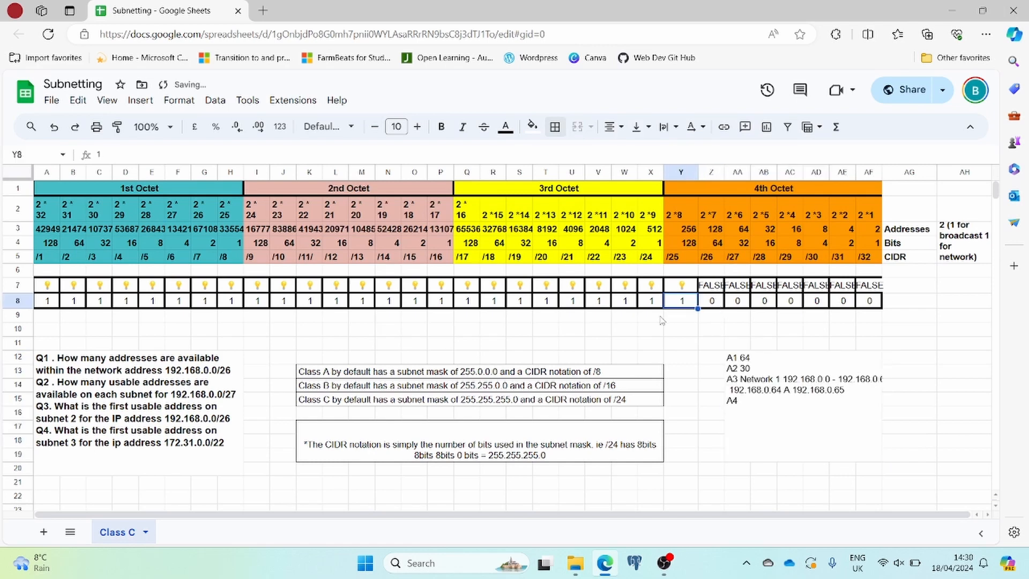
left_click(622, 304)
type("0")
key("Tab")
type("0")
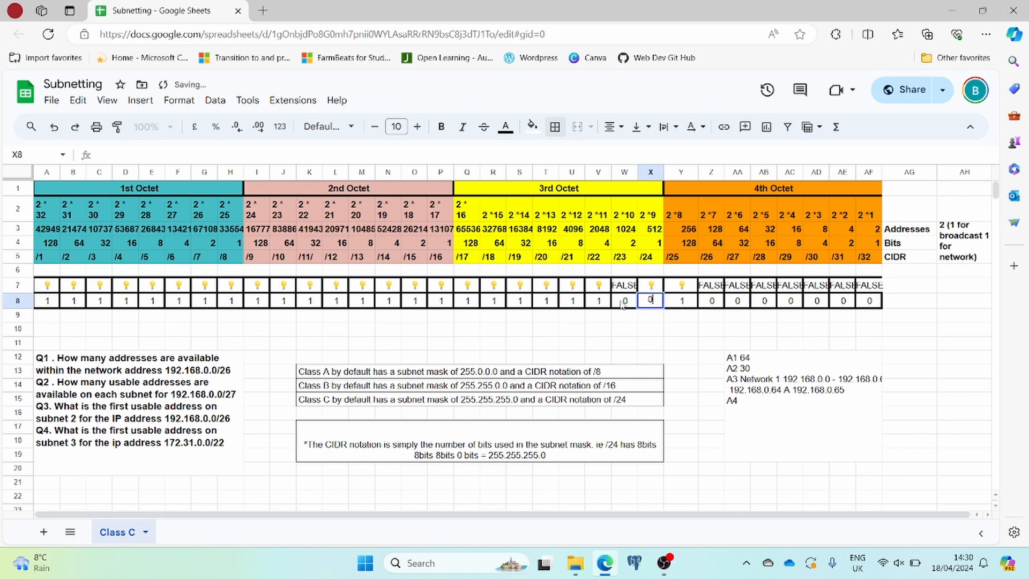
key("Tab")
type("0")
key("Tab")
left_click(681, 317)
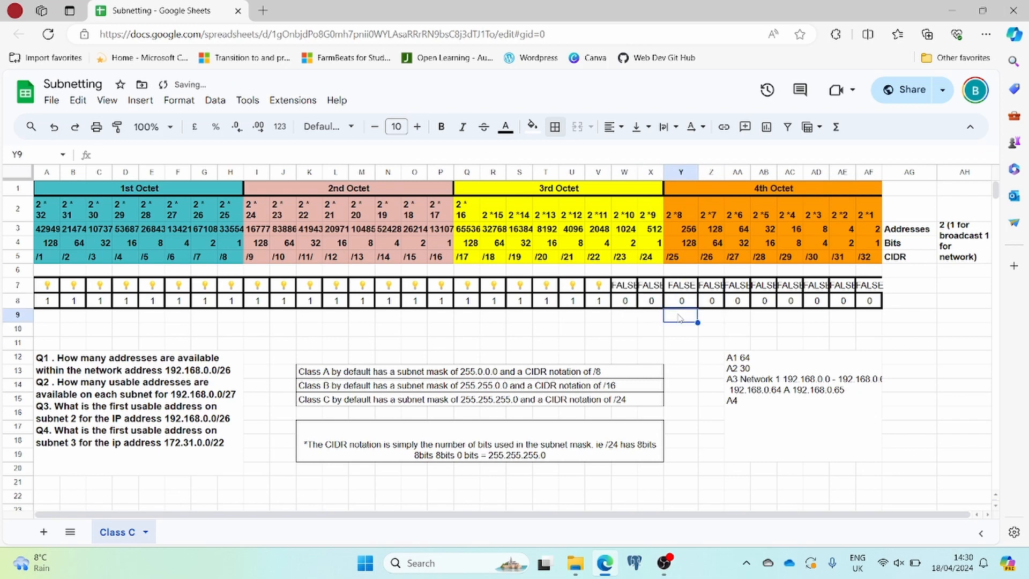
Add a right border down the whole of column V to mark the /22 boundary.
left_click(599, 173)
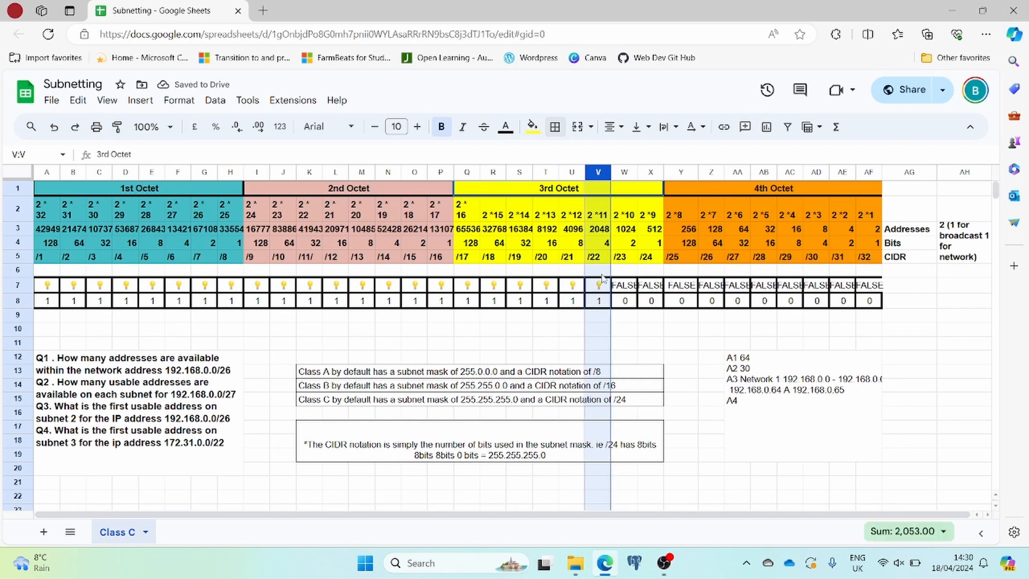
left_click(555, 129)
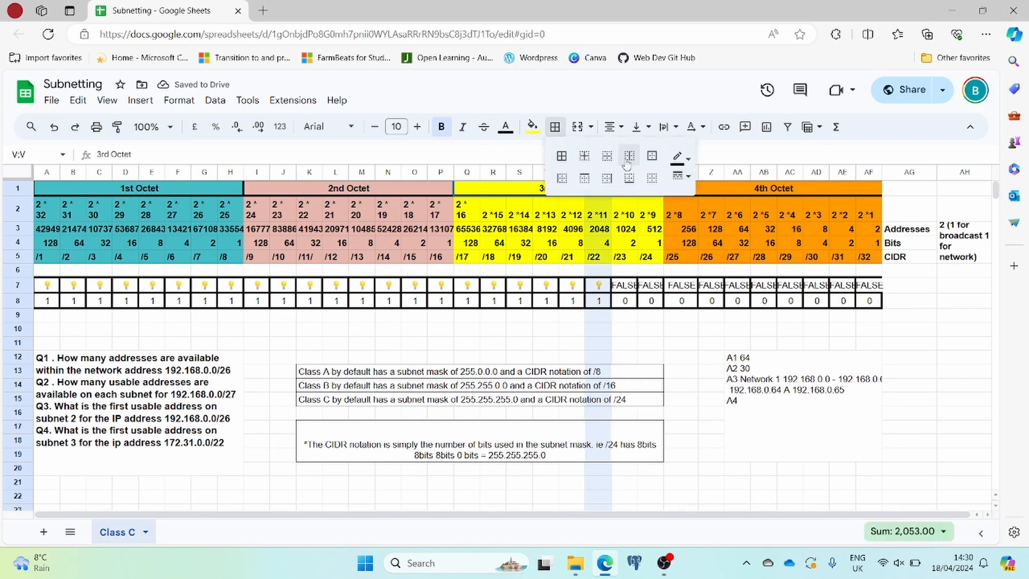
left_click(606, 182)
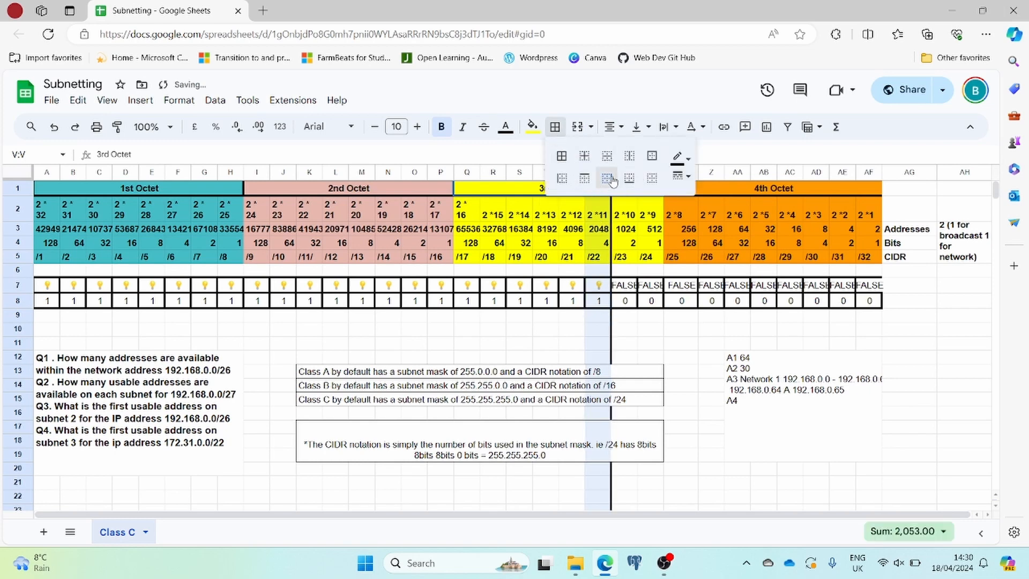
left_click(681, 329)
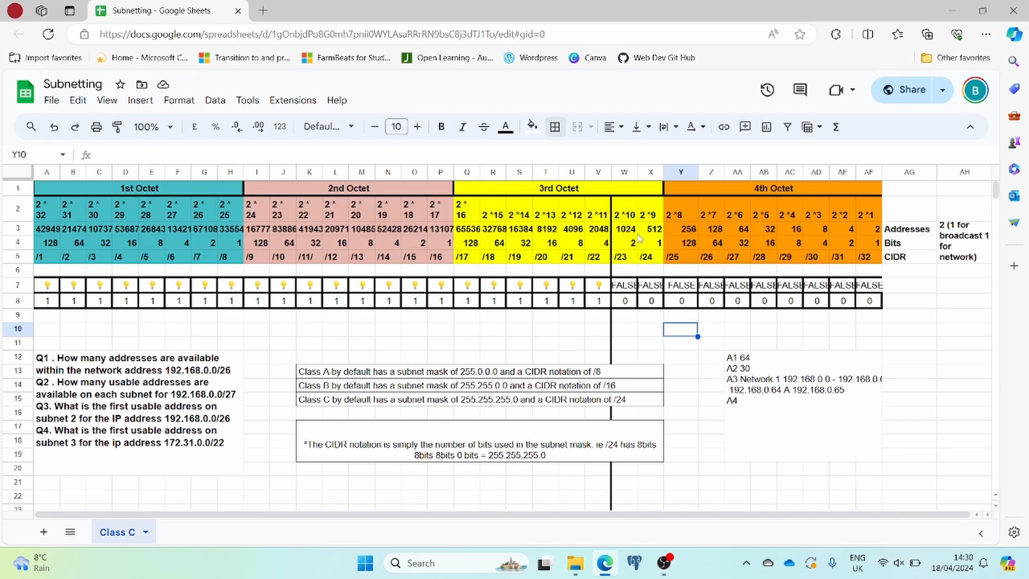
Complete the A4 line in the answer box with "Network 1 172.31.0.0 Network 2 172.31.4.0".
double_click(744, 402)
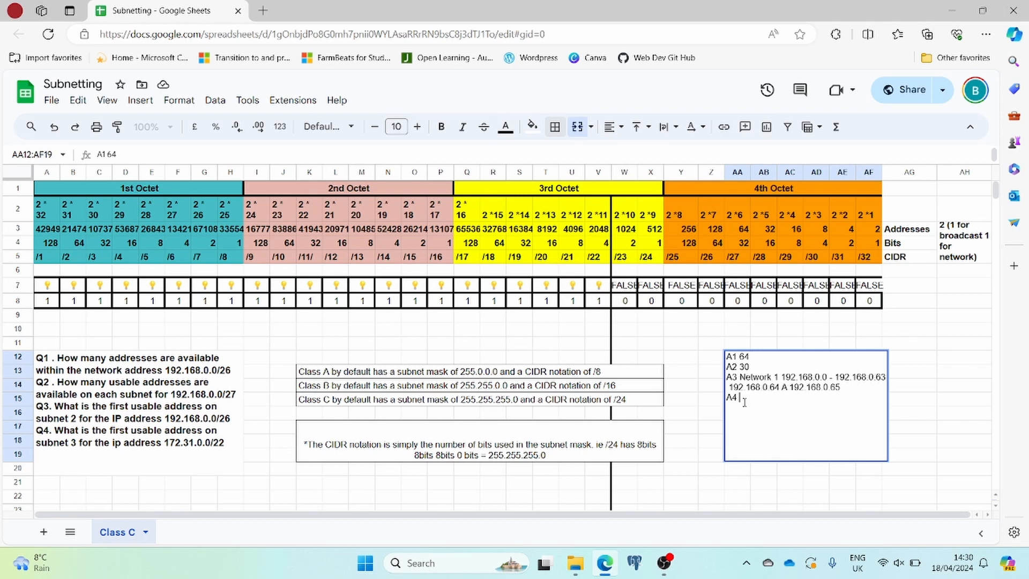
type("Network 1 172.31.0.0")
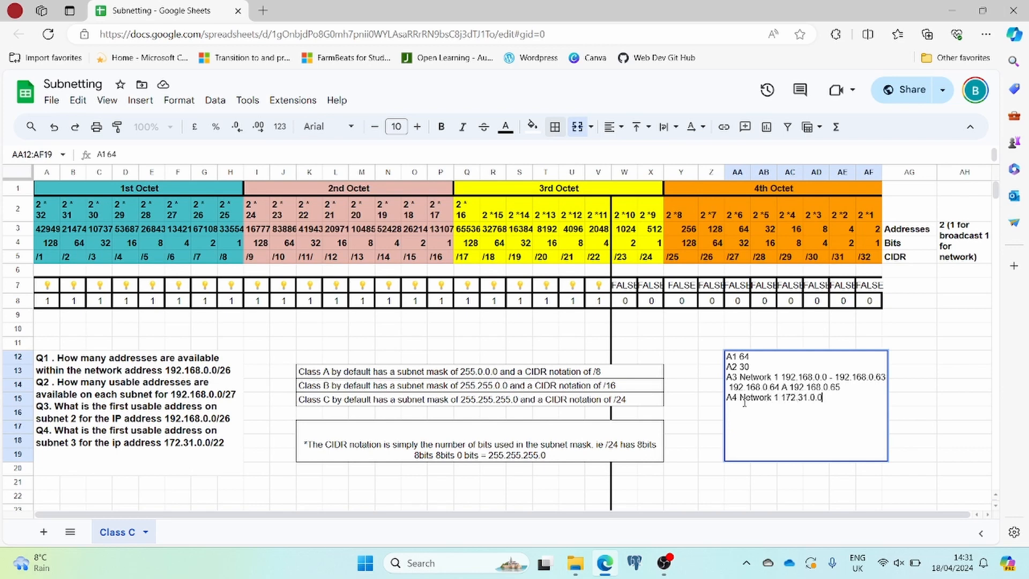
type(" Network 2 172.31")
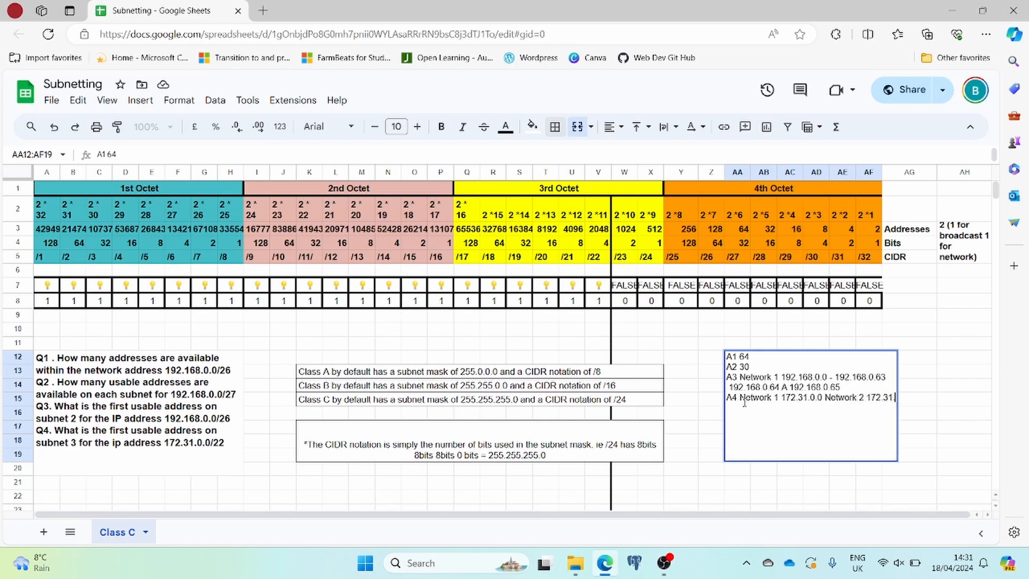
type(".4.0")
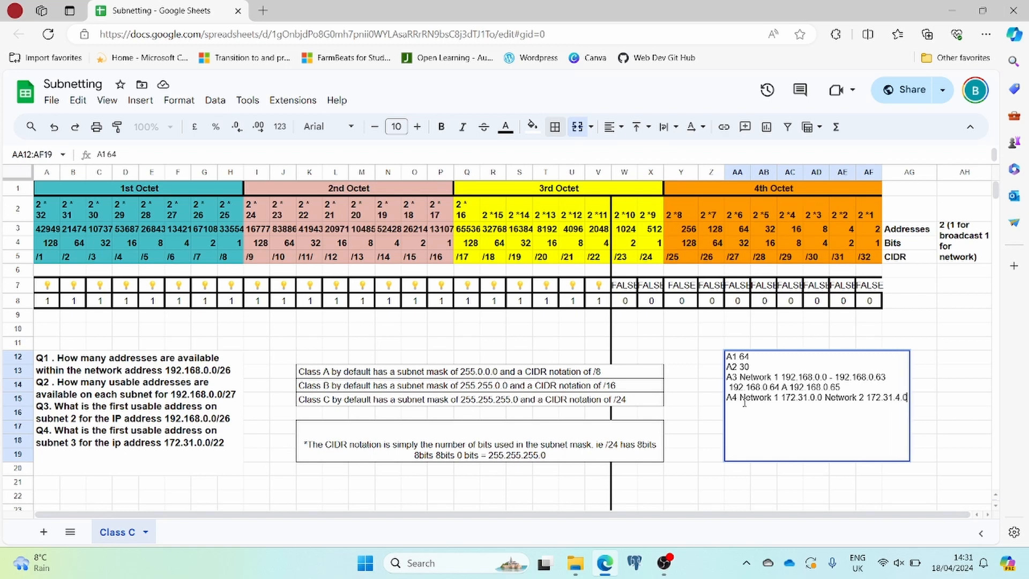
Add a line below A4 in the answer box reading "Network 3 172.31.8.0 172.31.8.1".
key("alt+Return")
type("Network 3 172.31.8.0")
type("172.31.")
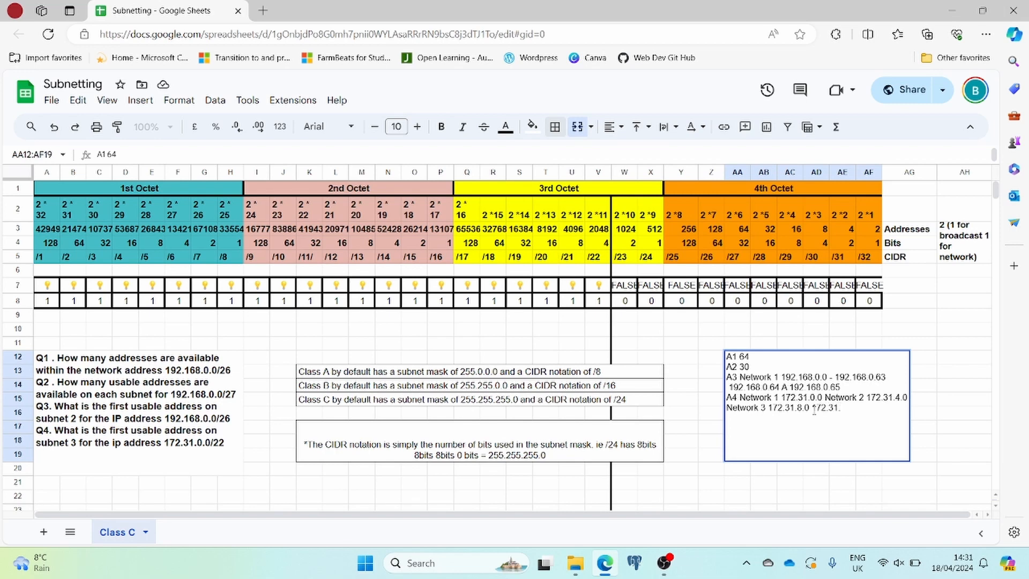
type("8.1")
Bold the final answers 172.31.8.1, 192.168.0.65, 30 and 64 in the answer box.
left_click_drag(853, 408, 813, 411)
key("ctrl+b")
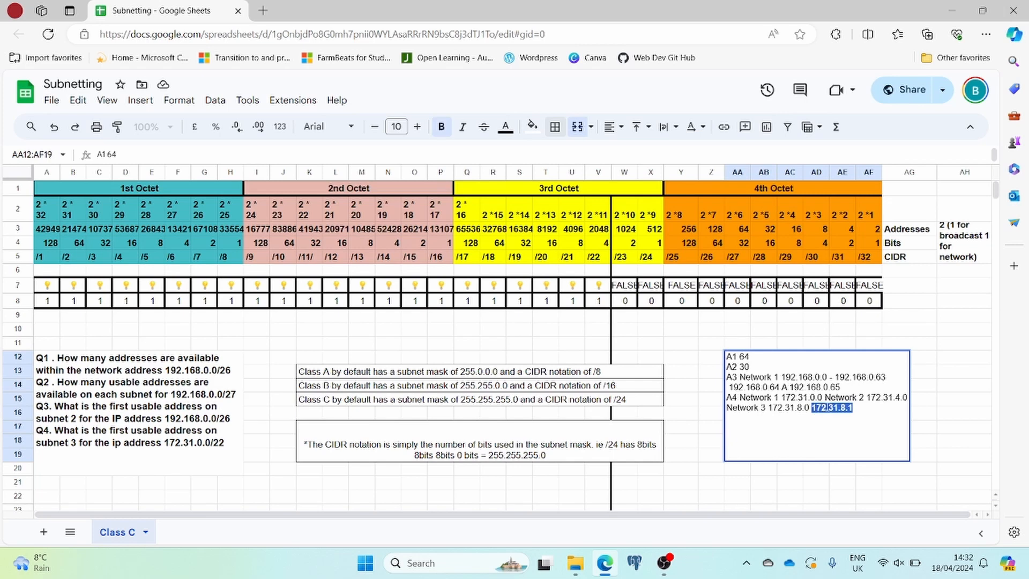
left_click(845, 387)
left_click_drag(846, 387, 790, 387)
key("ctrl+b")
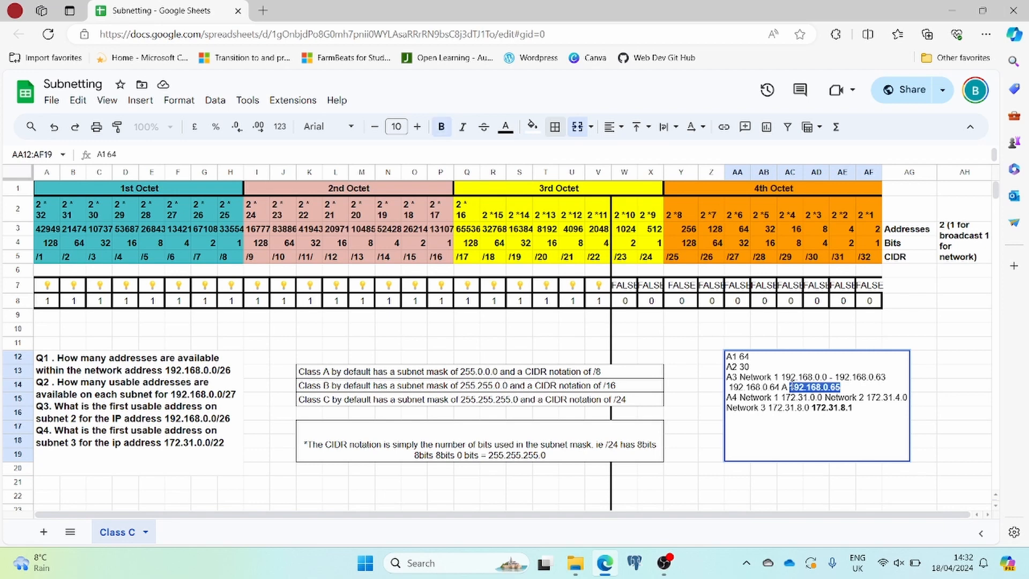
left_click(751, 366)
double_click(751, 367)
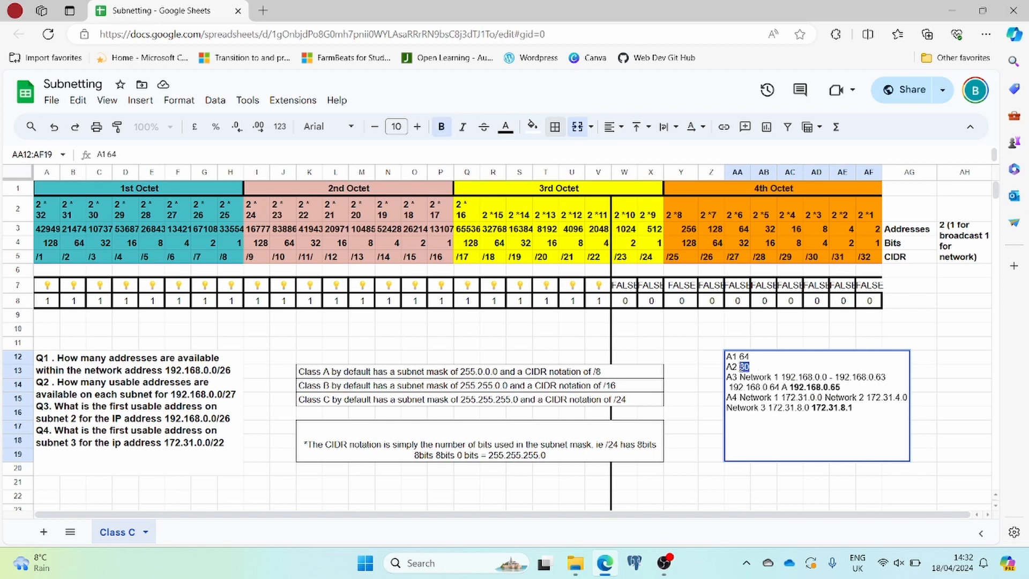
key("ctrl+b")
double_click(745, 357)
key("ctrl+b")
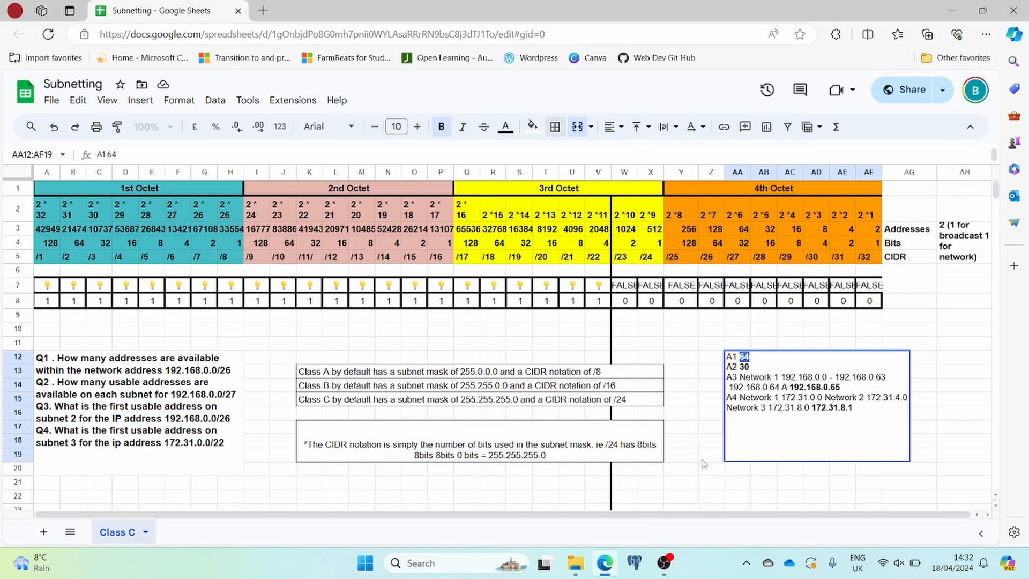